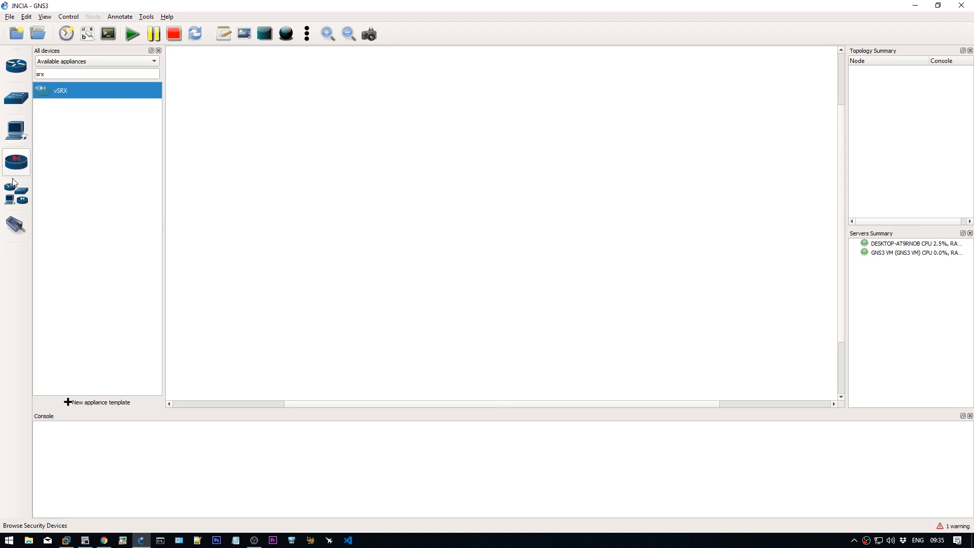
Step: Start adding the vSRX appliance on the GNS3 VM and proceed to its list of required files
left_click(15, 198)
left_click(15, 199)
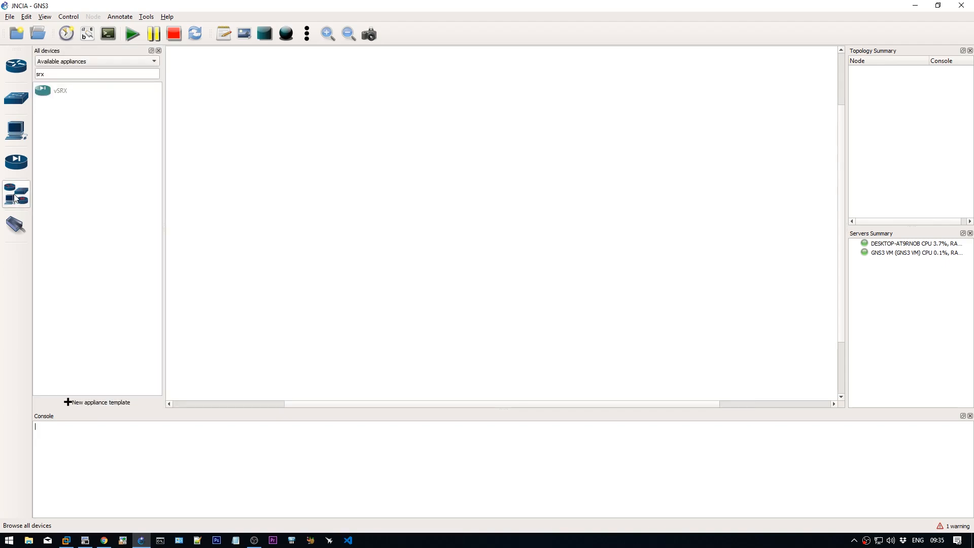
double_click(47, 91)
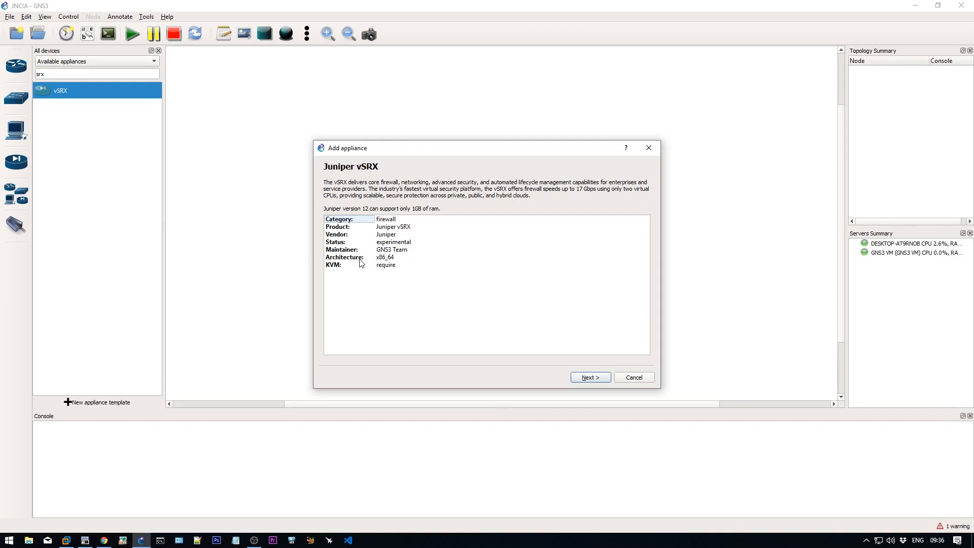
left_click(598, 380)
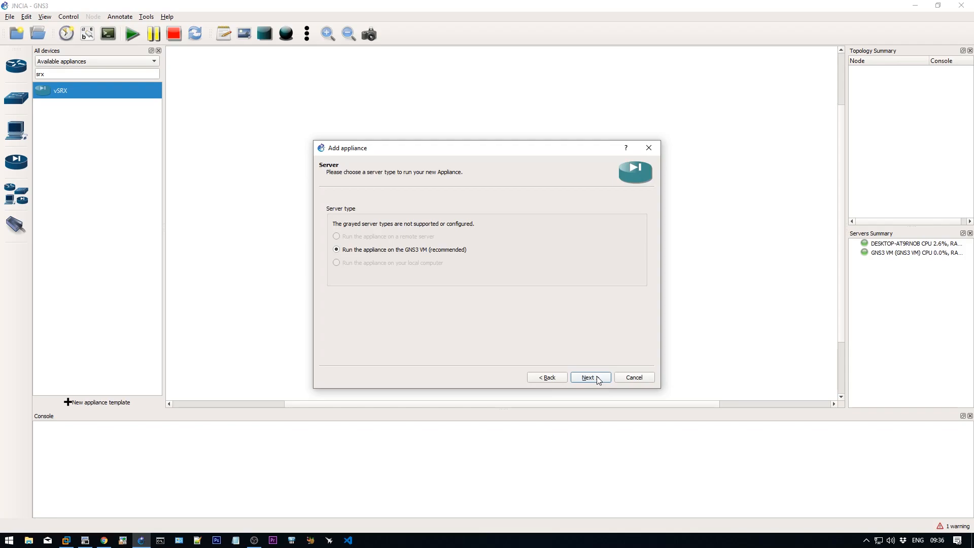
left_click(599, 380)
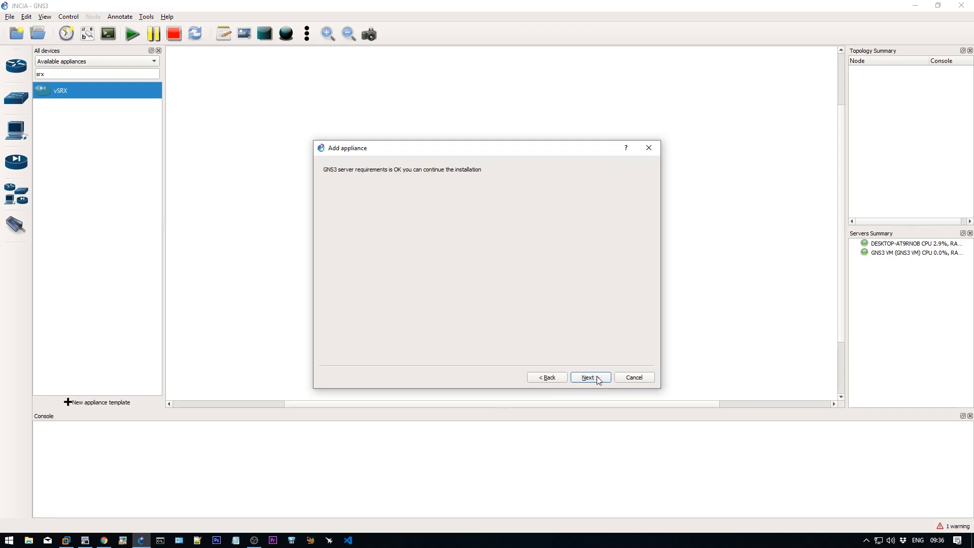
left_click(597, 377)
scroll(446, 278, "down", 3)
scroll(445, 277, "up", 3)
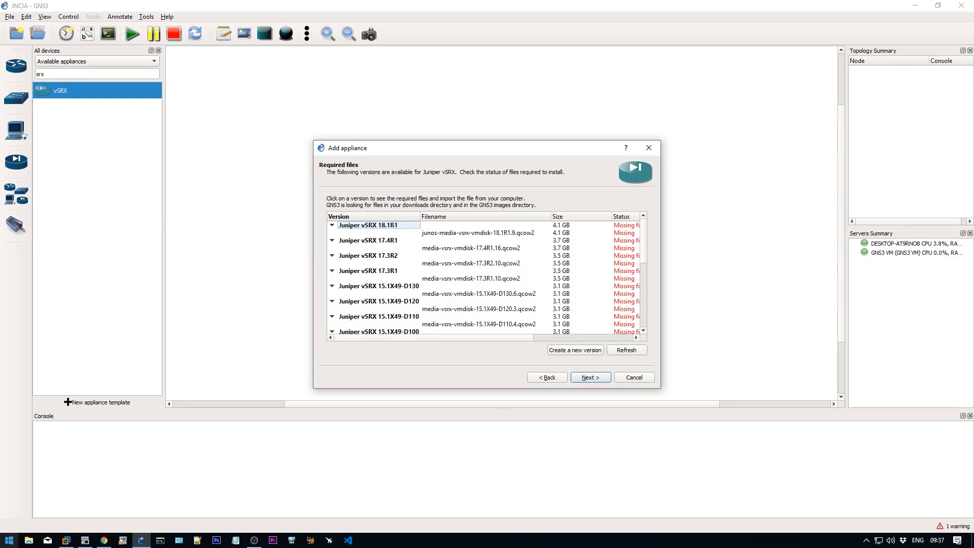
Step: Copy the base name of the vSRX 18.2R1.9 qcow2 image in the Downloads folder without renaming the file
left_click(24, 542)
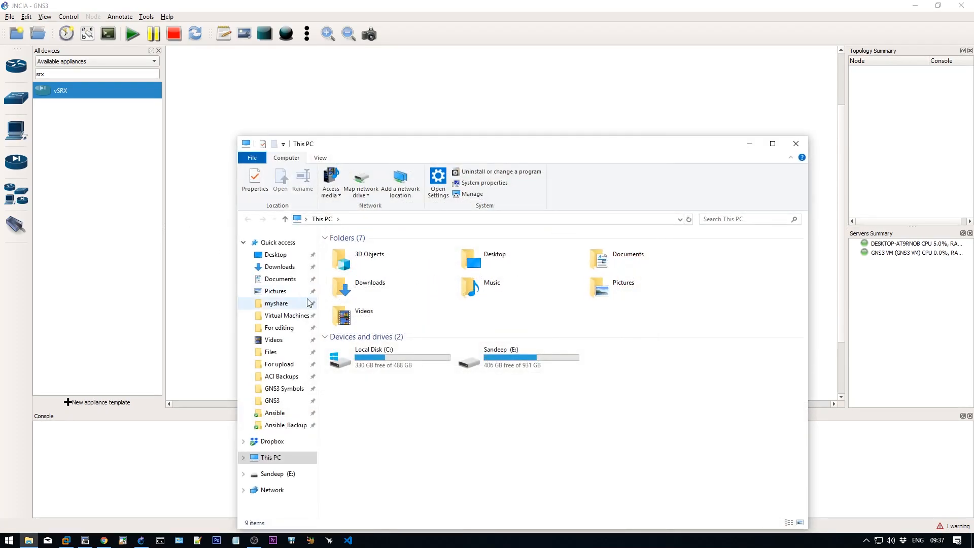
left_click(288, 267)
left_click(760, 261)
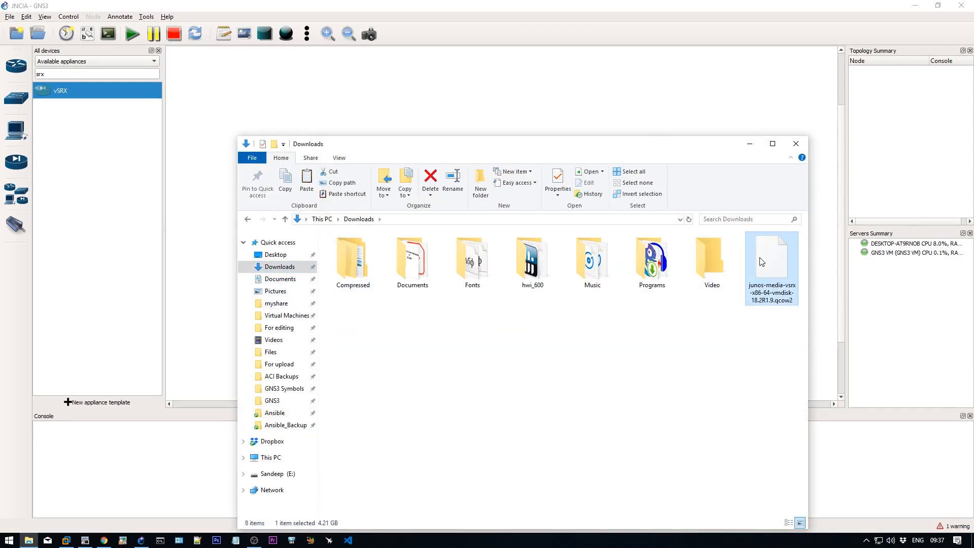
left_click(759, 260)
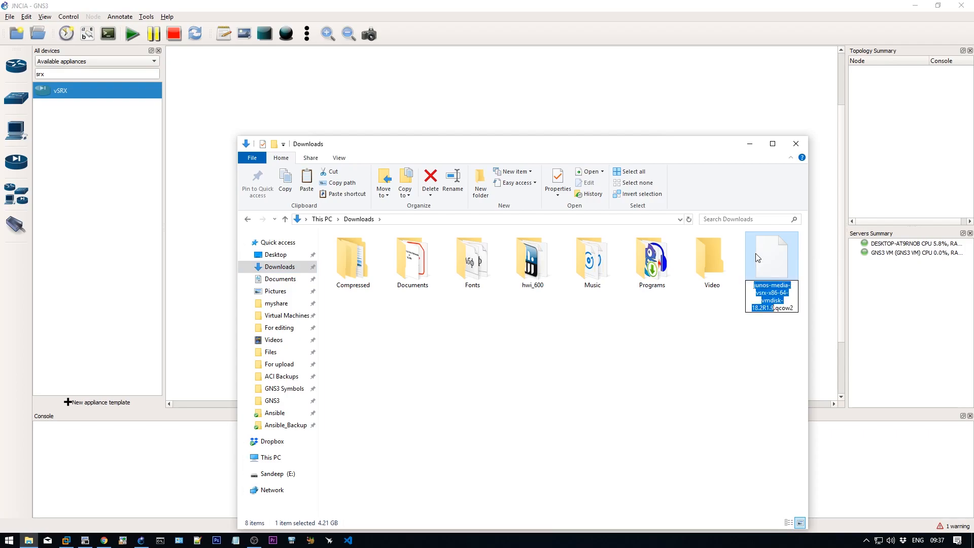
right_click(773, 306)
left_click(795, 339)
left_click(751, 143)
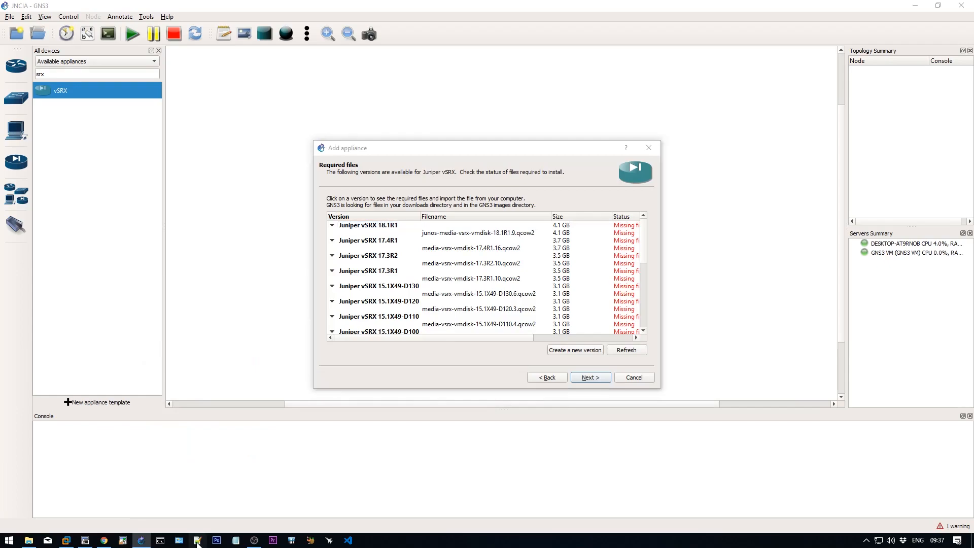
Step: Switch to Notepad++ and paste the copied image name into a new blank document
left_click(198, 540)
double_click(185, 42)
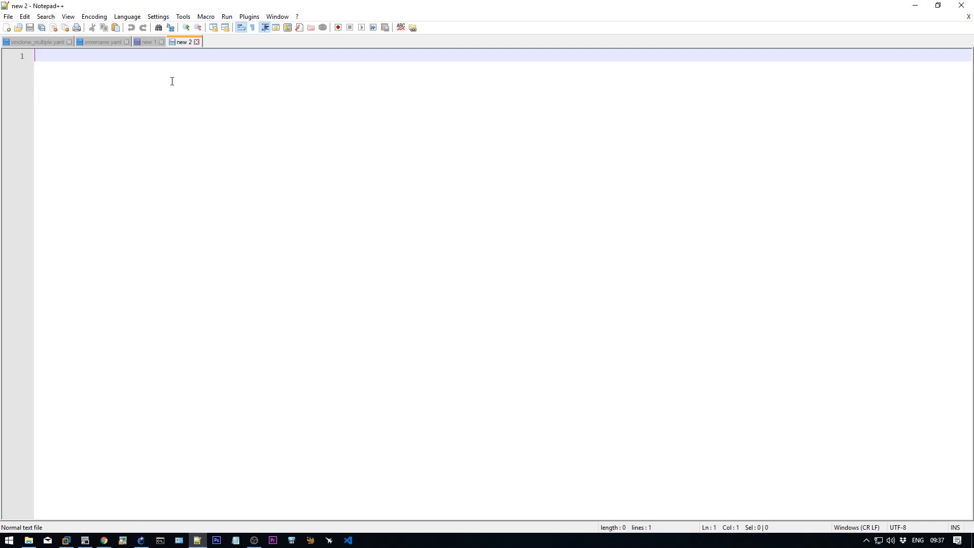
right_click(173, 80)
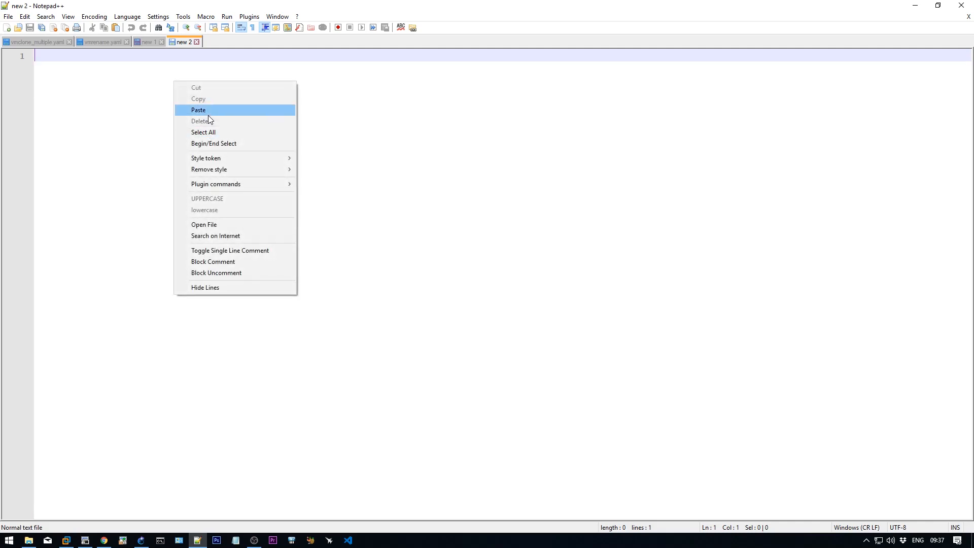
left_click(208, 110)
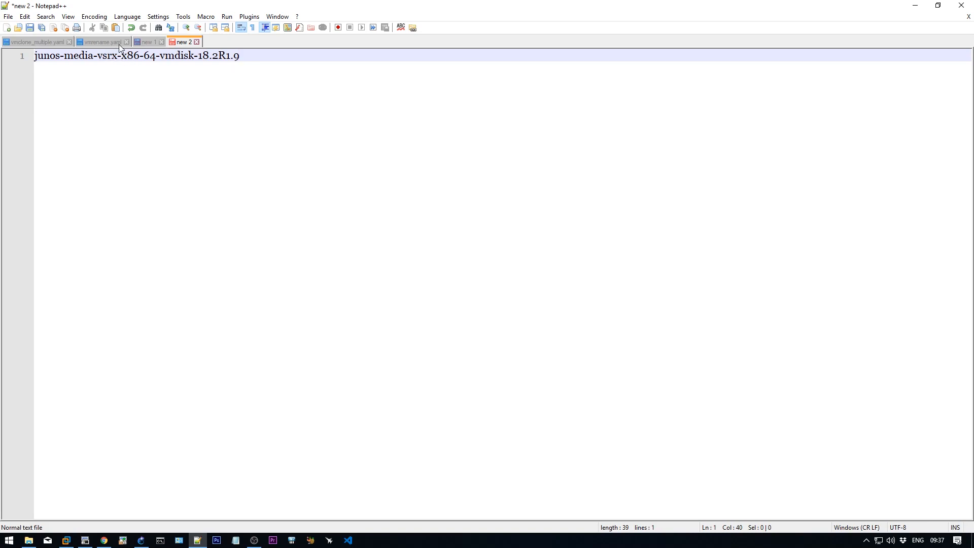
Step: Trim the pasted name to the version string 18.2R1.9 and copy it
left_click(157, 56)
left_click_drag(197, 55, 14, 43)
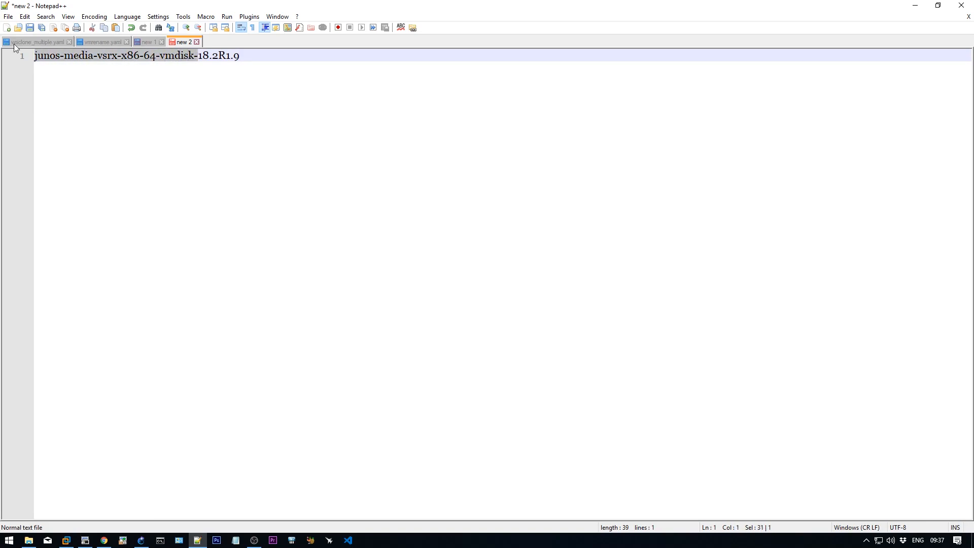
key("Delete")
left_click_drag(78, 55, 13, 55)
right_click(62, 61)
left_click(89, 78)
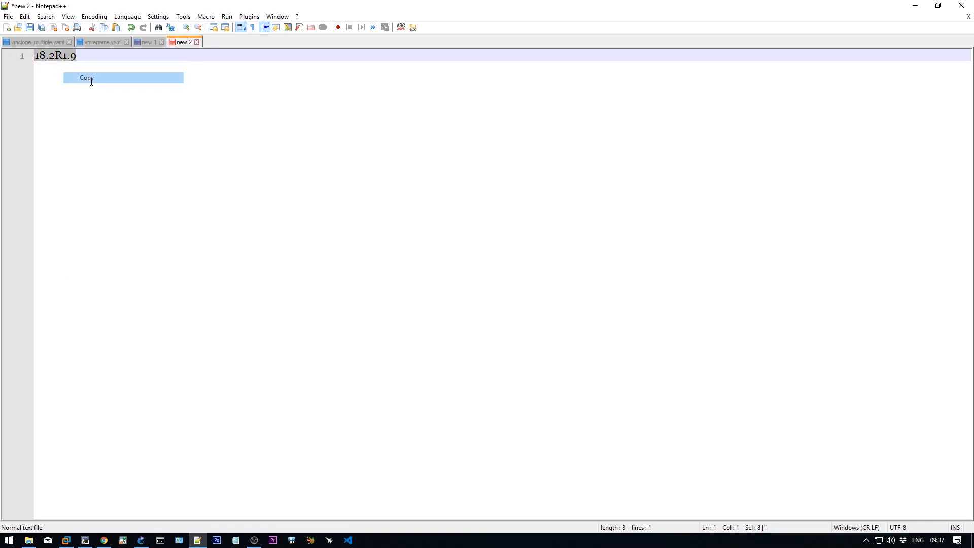
Step: Back in GNS3, create a new vSRX version named 18.2R1.9 and select its required disk image entry
key("alt+Tab")
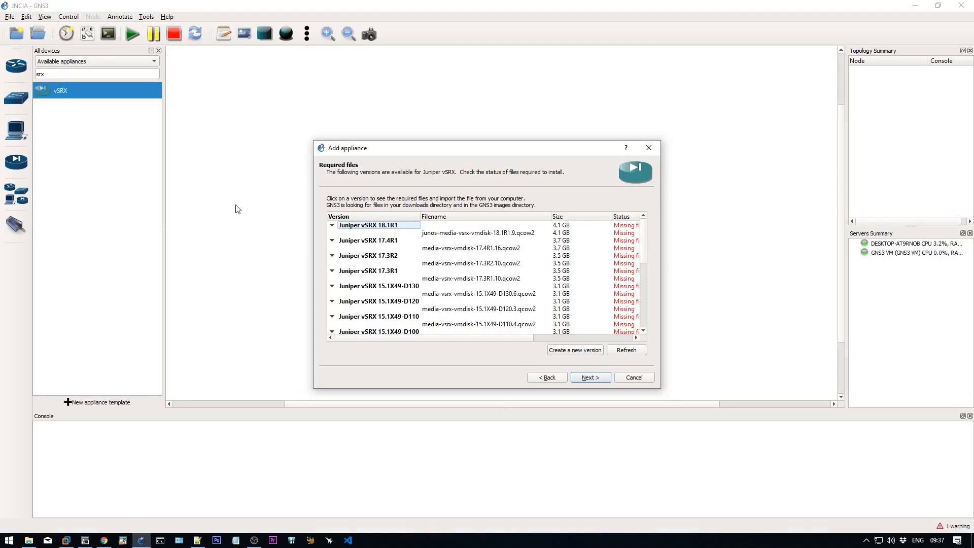
left_click(558, 350)
left_click_drag(431, 232, 429, 260)
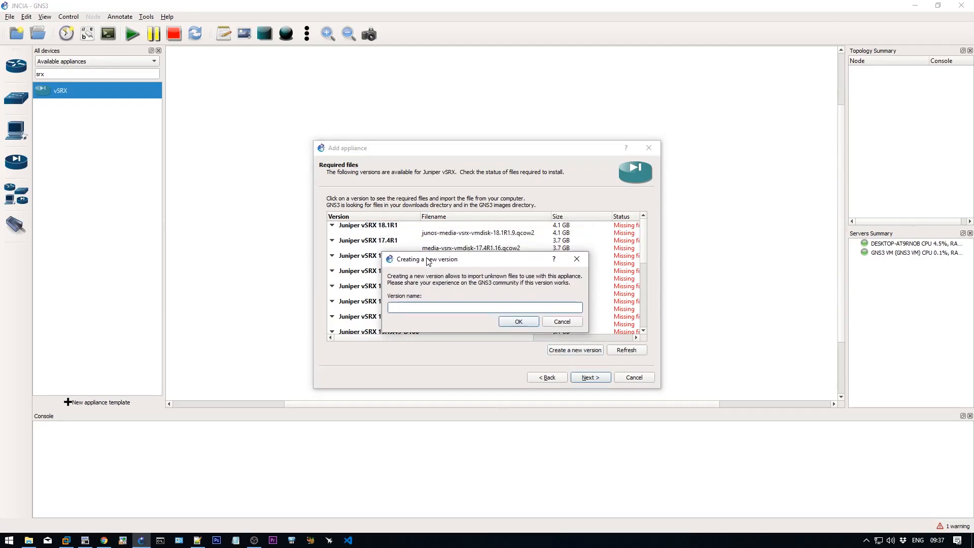
key("ctrl+v")
left_click(510, 323)
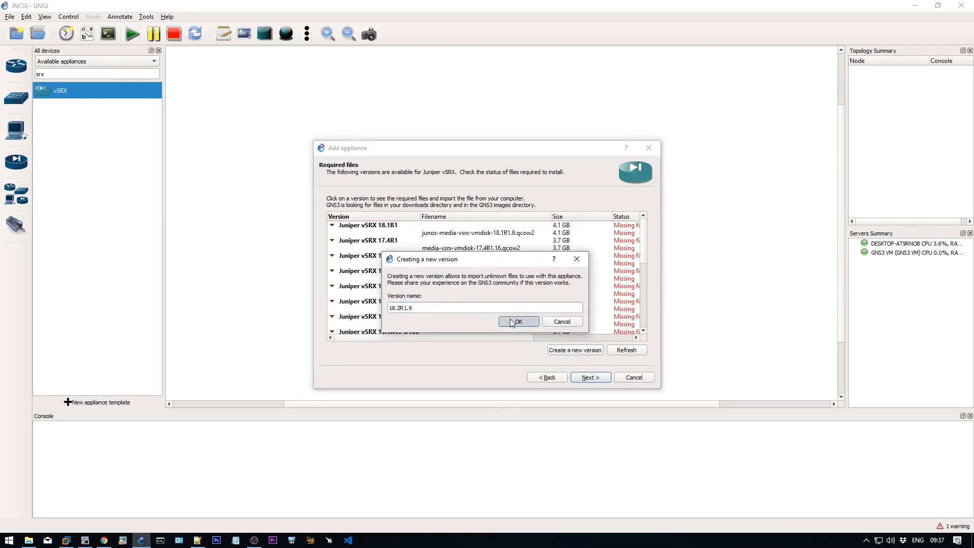
scroll(508, 305, "down", 7)
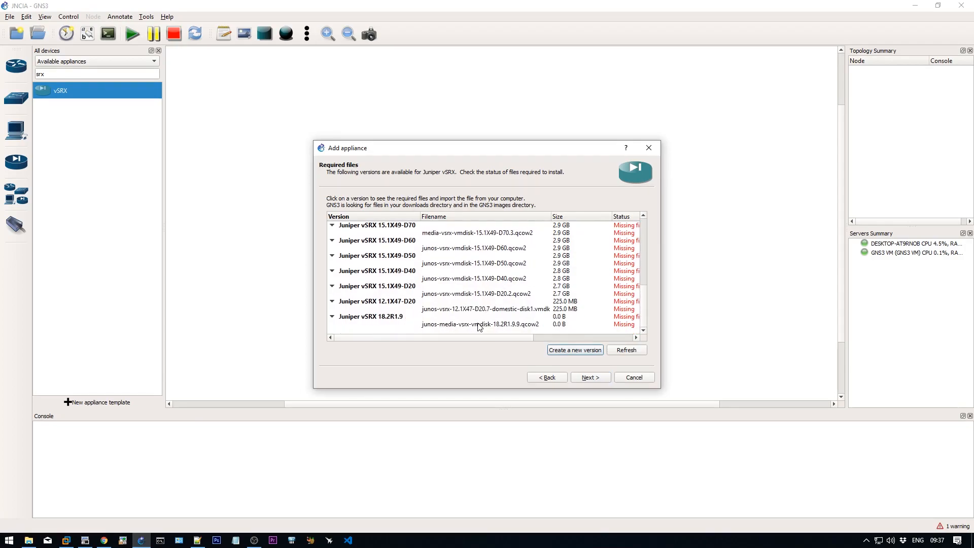
left_click(458, 327)
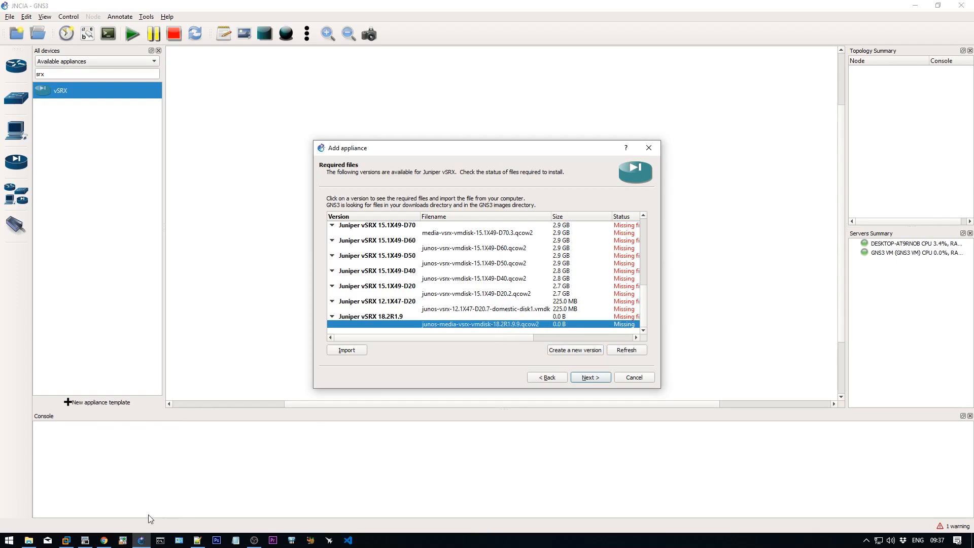
Step: Place the Downloads folder beside the Add appliance dialog and compare the image's file name with the required one
left_click(28, 540)
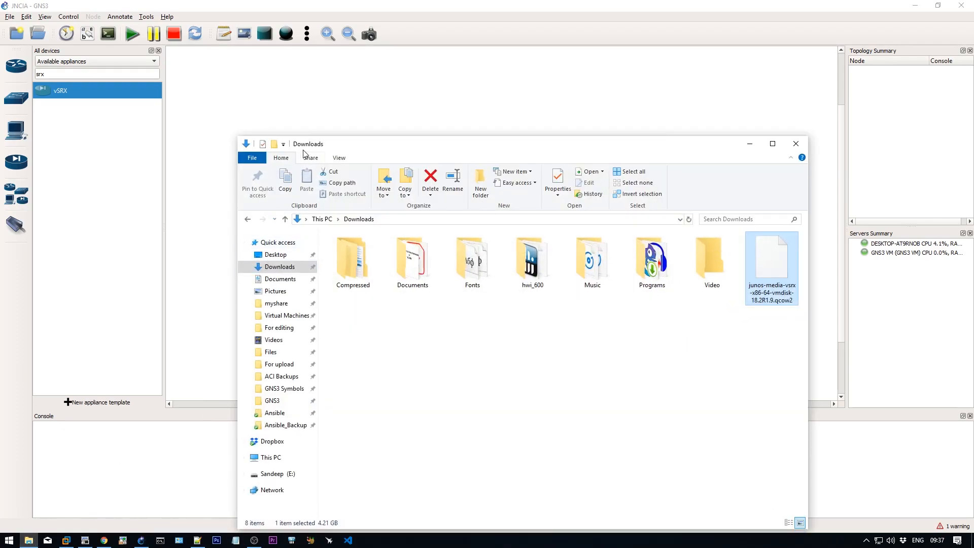
left_click_drag(325, 143, 672, 144)
left_click_drag(563, 143, 335, 119)
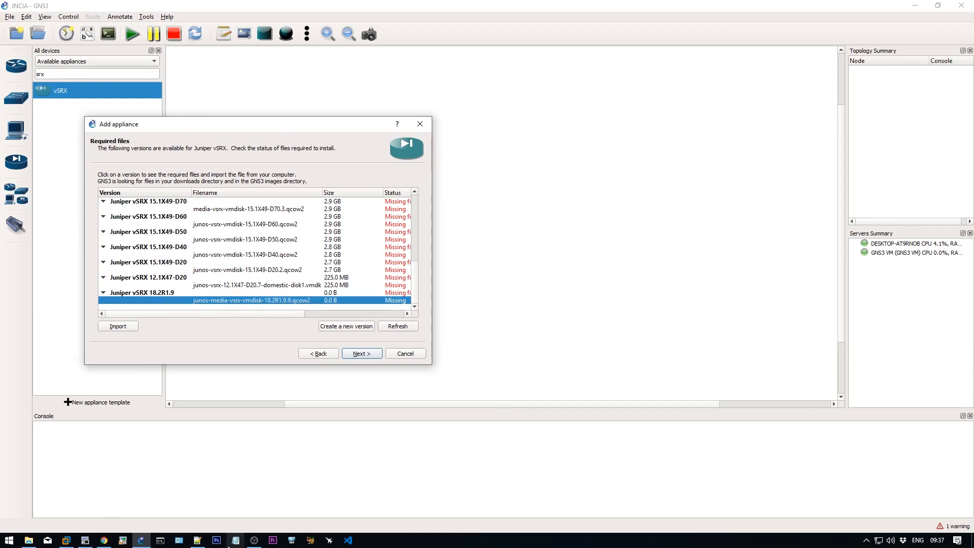
left_click(29, 540)
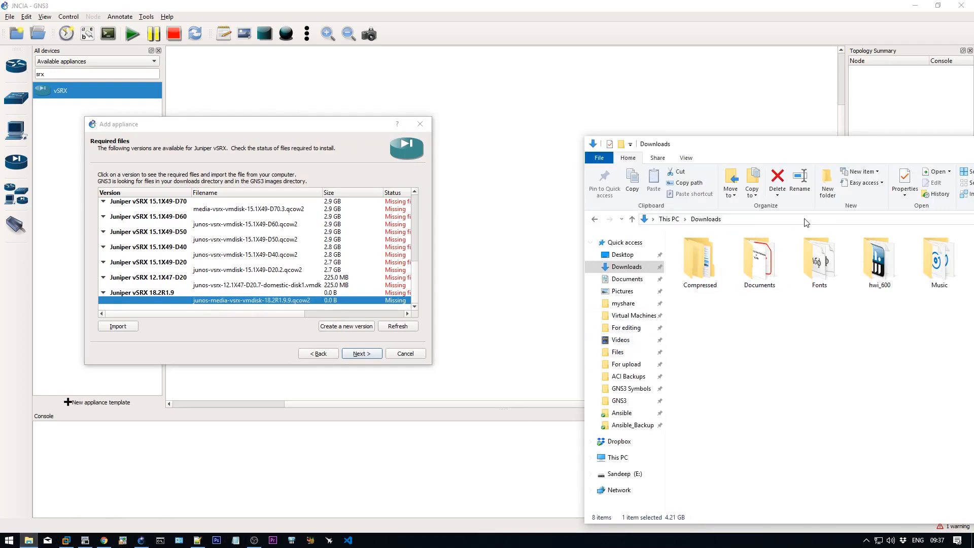
left_click_drag(831, 152, 652, 111)
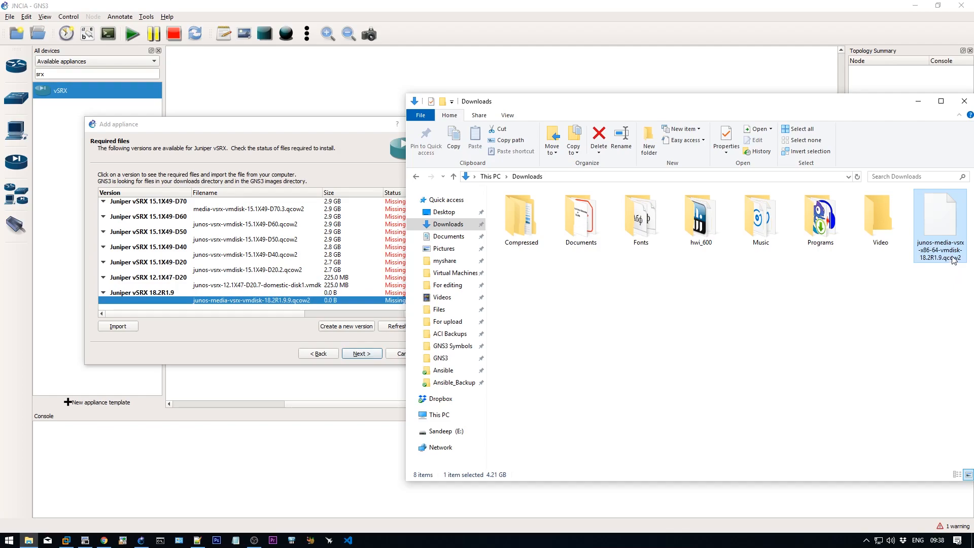
left_click(917, 101)
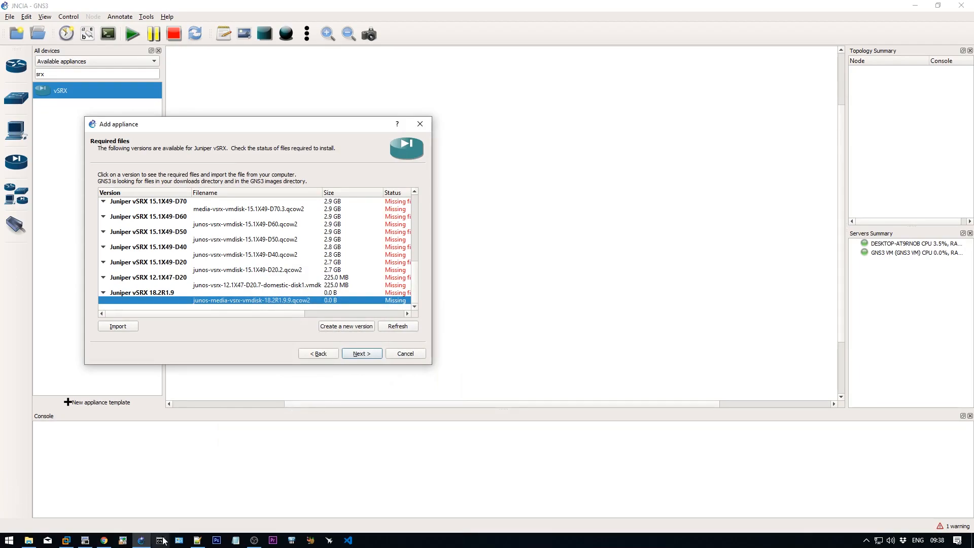
Step: Place the Notepad++ window beside the Add appliance dialog and restore the name to junos-media-vsrx-x86-64-vmdisk-18.2R1.9
left_click(197, 540)
double_click(354, 3)
left_click_drag(302, 9, 797, 120)
left_click(679, 239)
key("Home")
type("junos-media-vsrx-x86-64-vmdisk-")
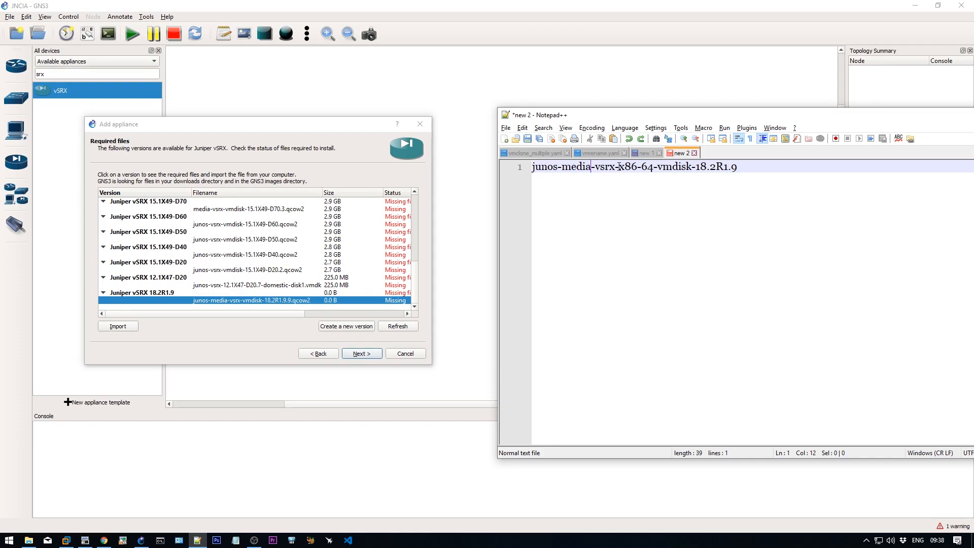
Step: Remove "x86-64-" from the name so it reads junos-media-vsrx-vmdisk-18.2R1.9
left_click_drag(618, 167, 819, 170)
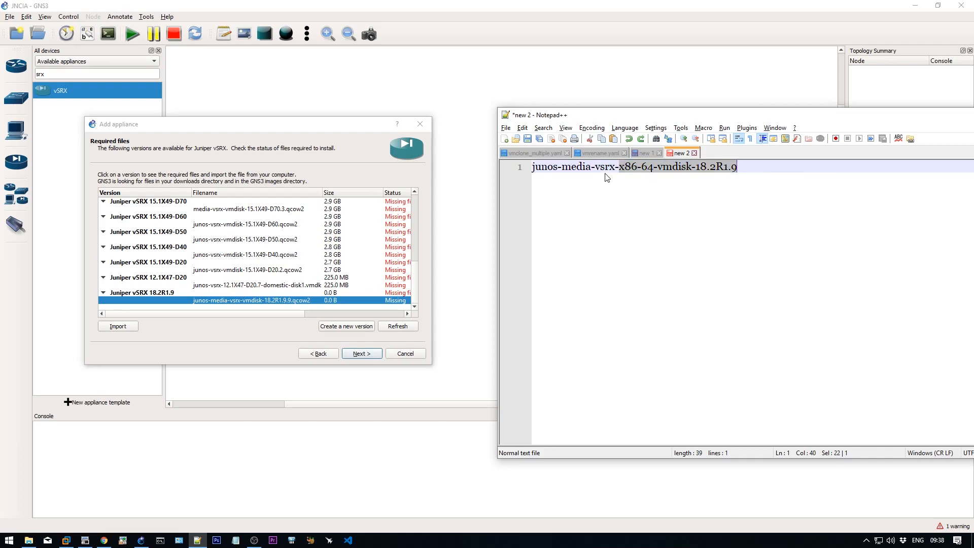
left_click(659, 167)
key("BackSpace")
key("BackSpace")
key("BackSpace")
key("BackSpace")
key("BackSpace")
key("BackSpace")
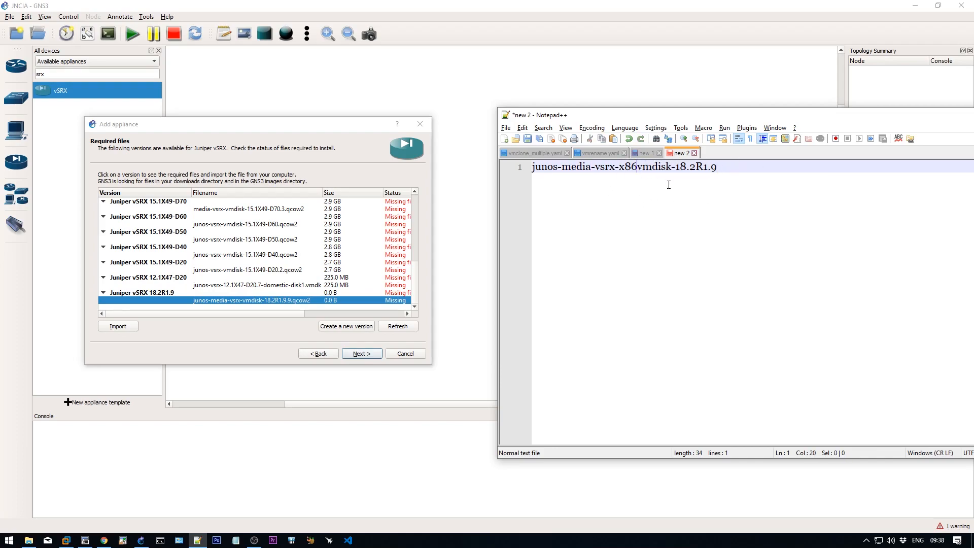
key("BackSpace")
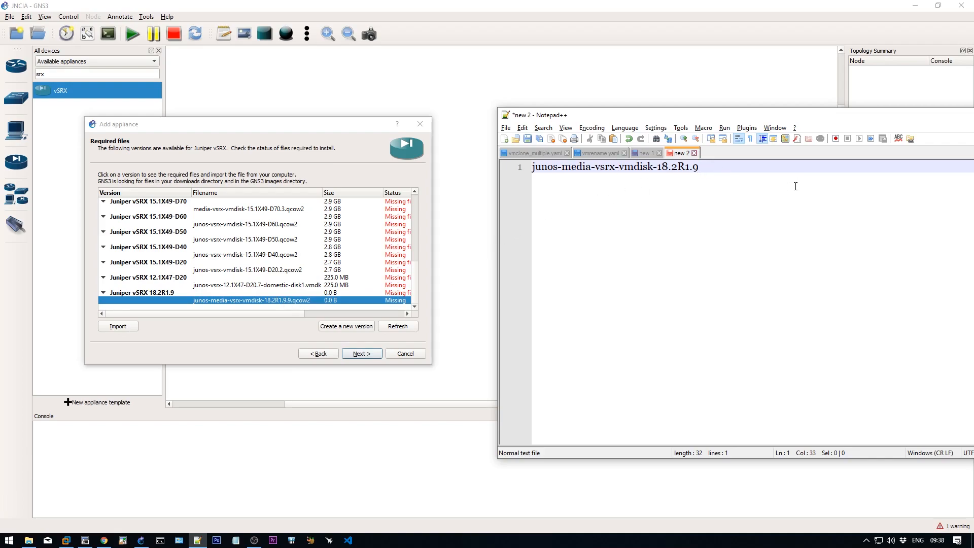
Step: Append .9.qcow2 to the name and note the version 18.2R1.9 two lines below it
type(".9.qcow2")
scroll(272, 268, "up", 6)
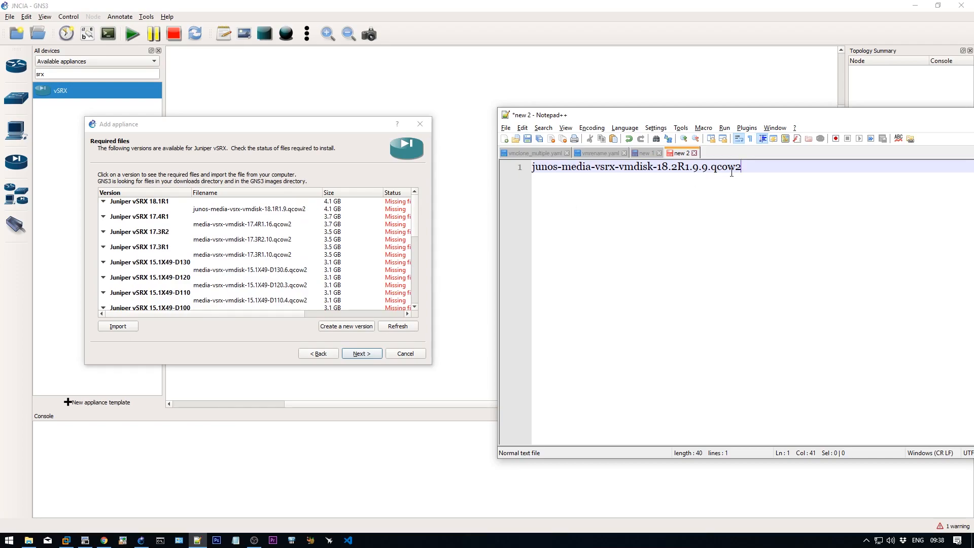
key("Return")
key("Return")
type("18.2R1.9")
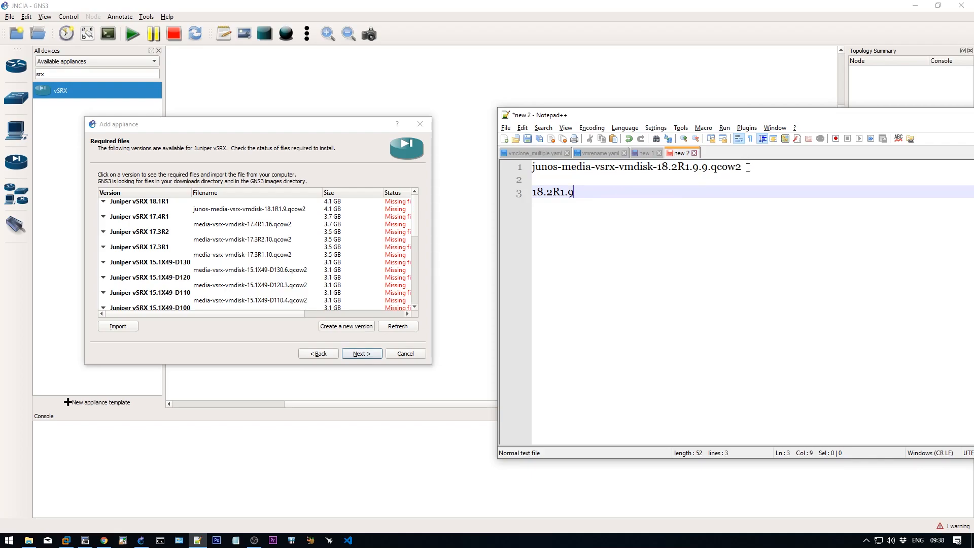
Step: Undo the note's edits back to the full name containing x86-64
left_click_drag(753, 169, 530, 169)
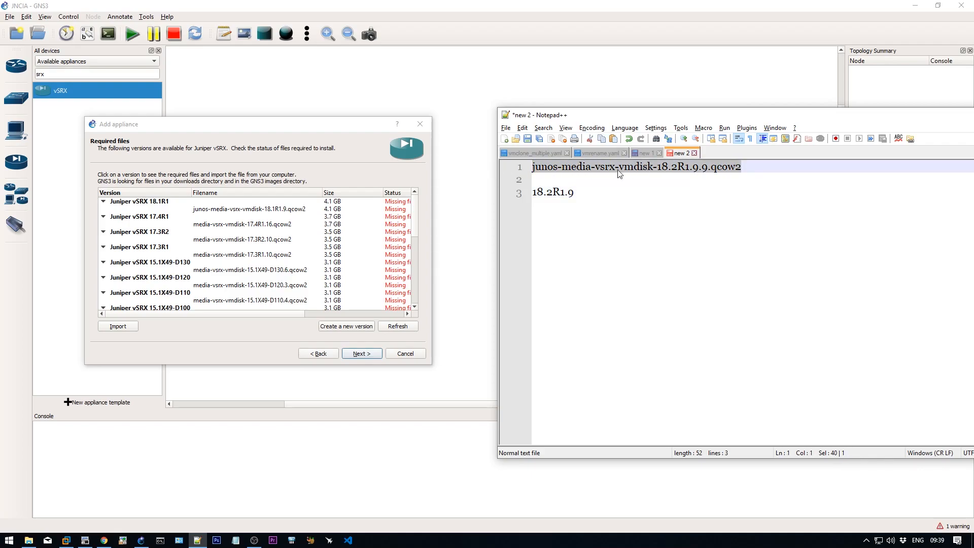
key("ctrl+z")
key("ctrl+z")
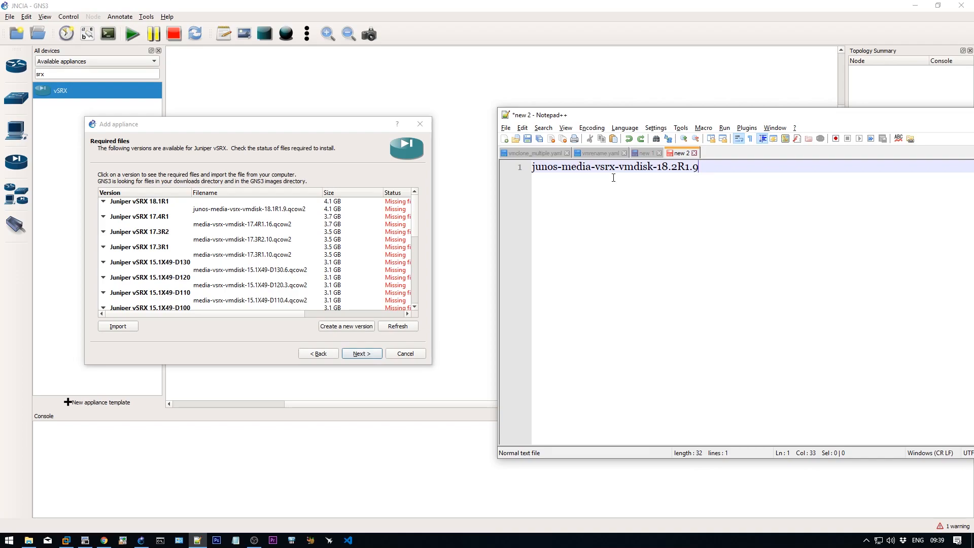
key("ctrl+z")
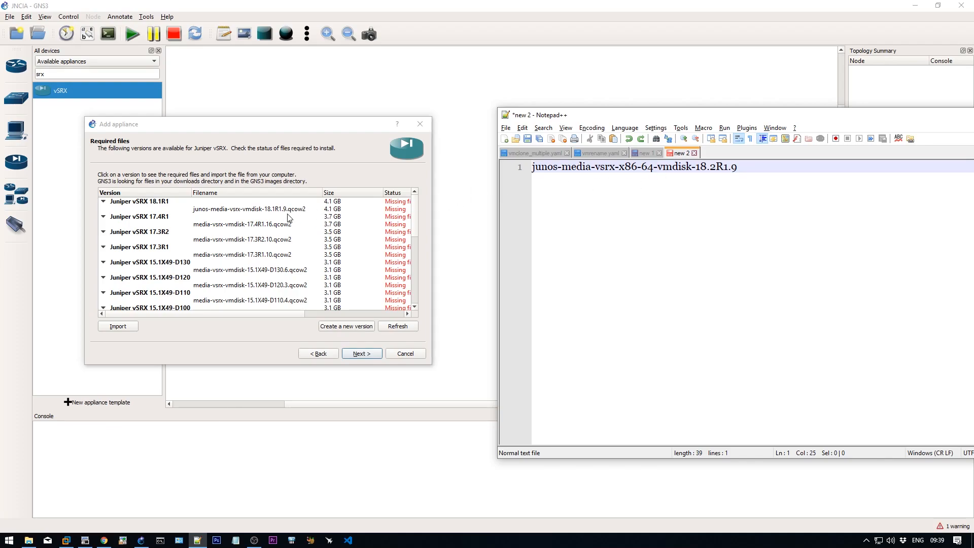
Step: Delete "x86-64-" from the name again and change the release number 18.2 to 18.1
key("BackSpace")
key("BackSpace")
key("BackSpace")
key("BackSpace")
key("BackSpace")
key("BackSpace")
key("BackSpace")
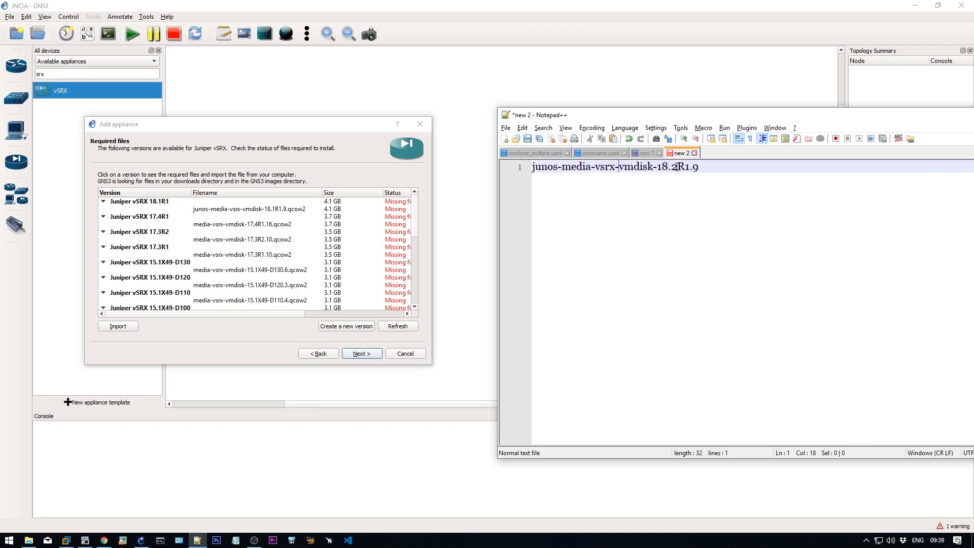
key("BackSpace")
type("1")
Step: Undo all edits in the note until the document is empty
key("ctrl+z")
key("ctrl+z")
key("ctrl+z")
key("ctrl+z")
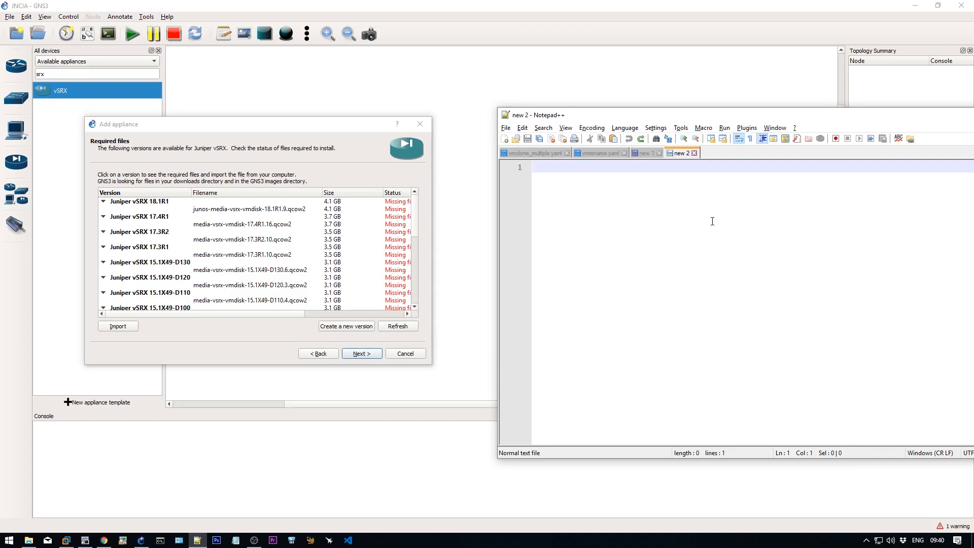
Step: Enter junos-media-vsrx-x86-64-vmdisk-18.2R1.9 in the empty note and delete the x86-64 part from the name
type("junos-media-vsrx-x86-64-vmdisk-18.2R1.9")
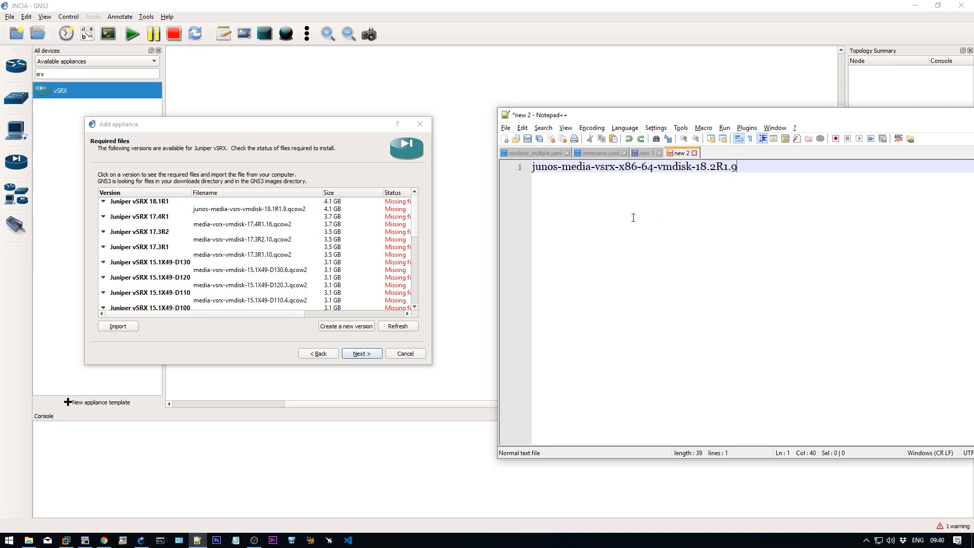
scroll(279, 206, "down", 6)
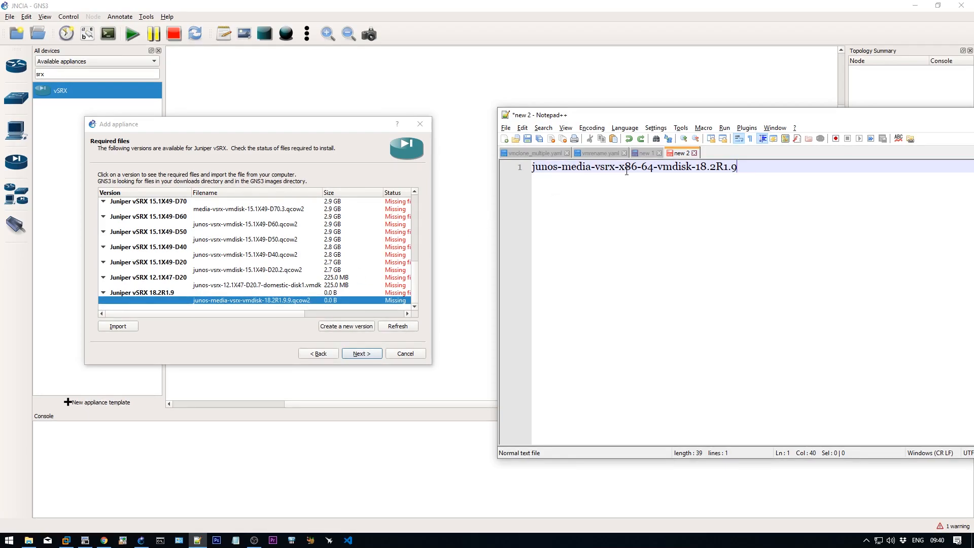
left_click(654, 166)
key("BackSpace")
key("BackSpace")
key("BackSpace")
key("BackSpace")
key("BackSpace")
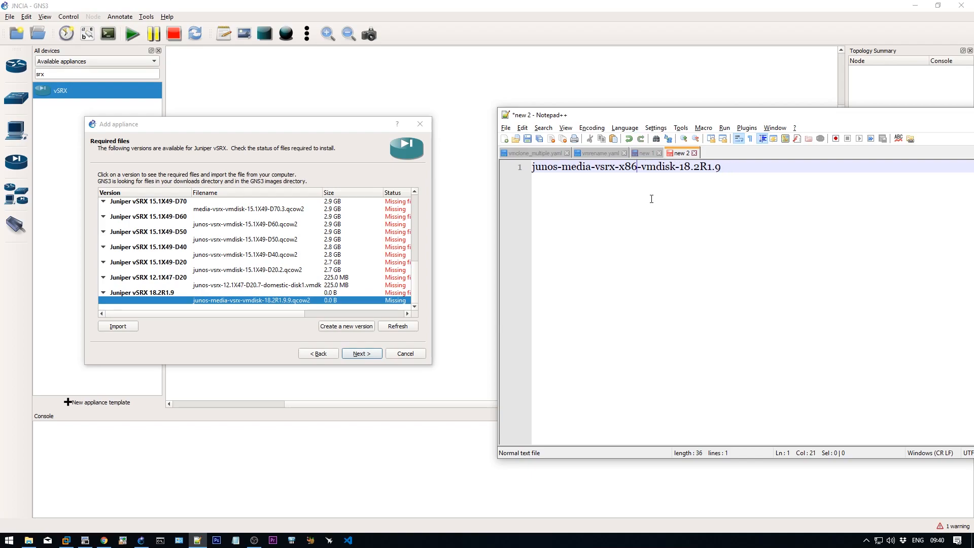
key("BackSpace")
key("BackSpace")
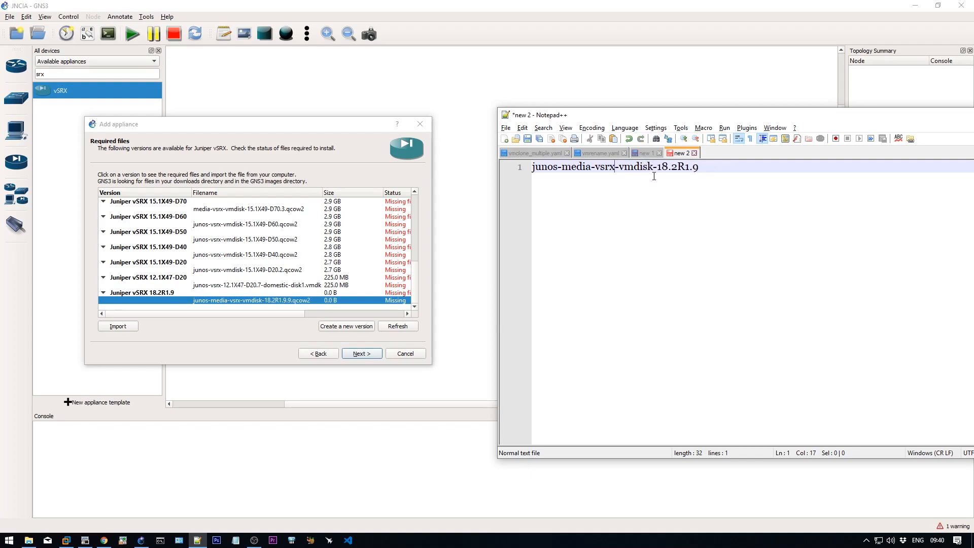
Step: Extend the name in the note to junos-media-vsrx-vmdisk-18.2R1.9.9 and copy the whole name
left_click(725, 168)
type(".9.")
type("q")
key("Tab")
key("BackSpace")
key("BackSpace")
left_click_drag(719, 167, 531, 167)
right_click(564, 168)
left_click(591, 186)
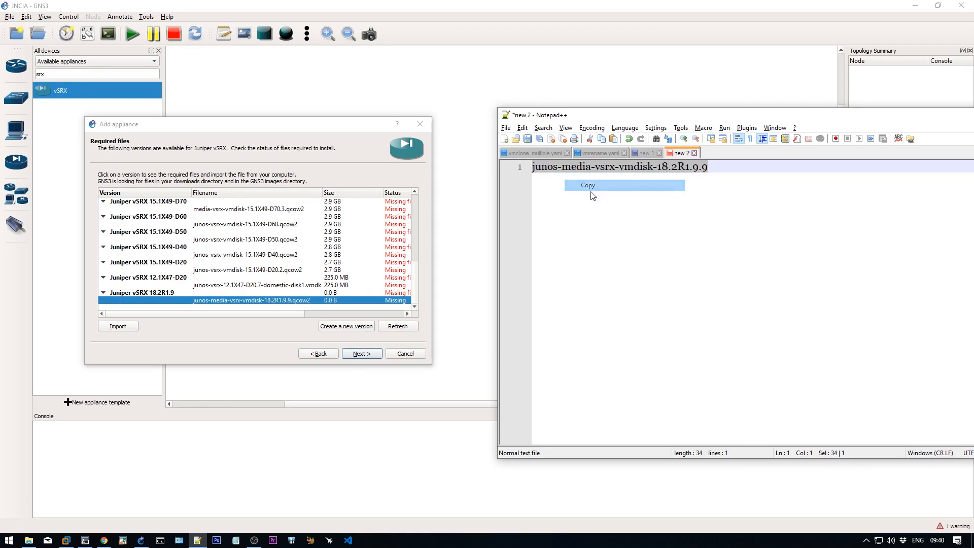
Step: Switch to File Explorer and rename the qcow2 disk image in Downloads to junos-media-vsrx-vmdisk-18.2R1.9.9, keeping its extension
left_click(29, 540)
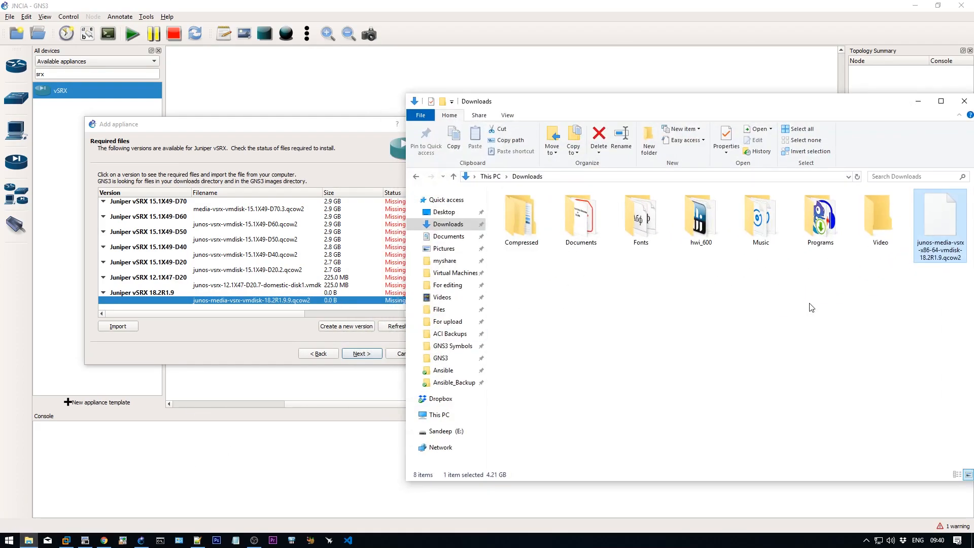
key("F2")
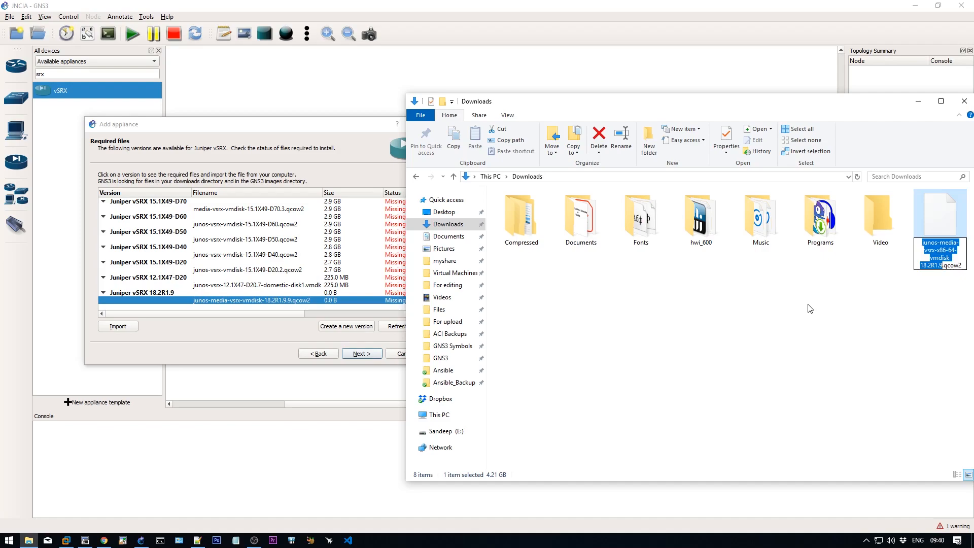
key("ctrl+v")
key("Return")
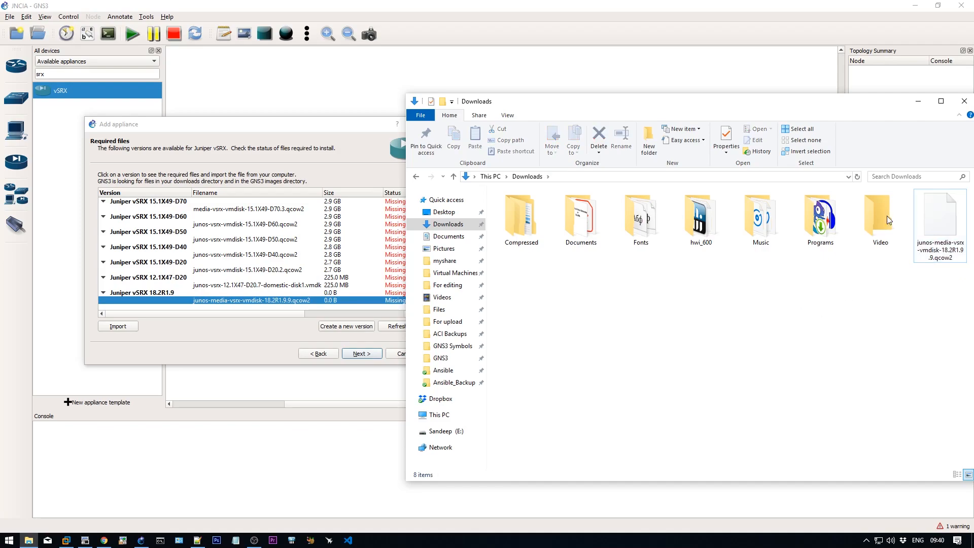
left_click(918, 100)
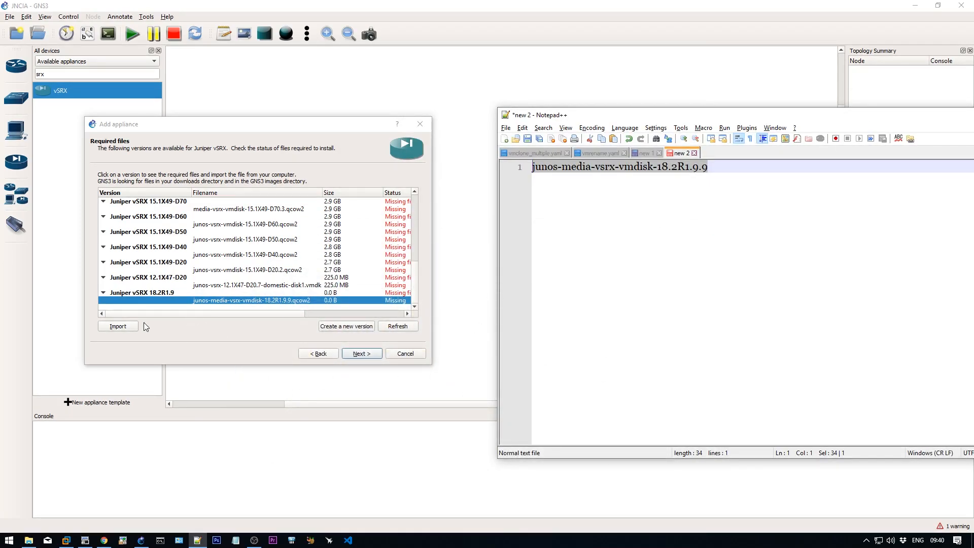
Step: Import junos-media-vsrx-vmdisk-18.2R1.9.9.qcow2 from Downloads as the required file for Juniper vSRX 18.2R1.9
left_click(128, 326)
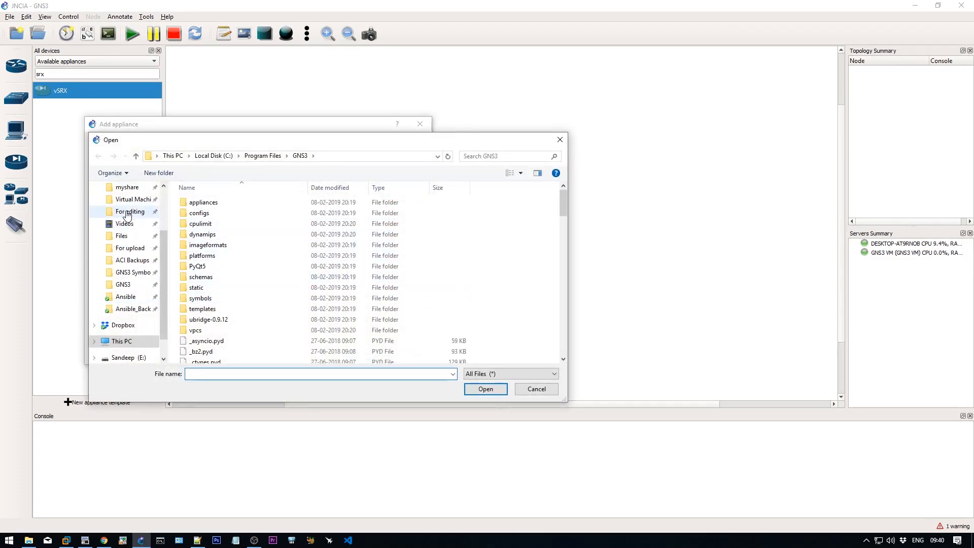
scroll(127, 216, "up", 2)
left_click(131, 219)
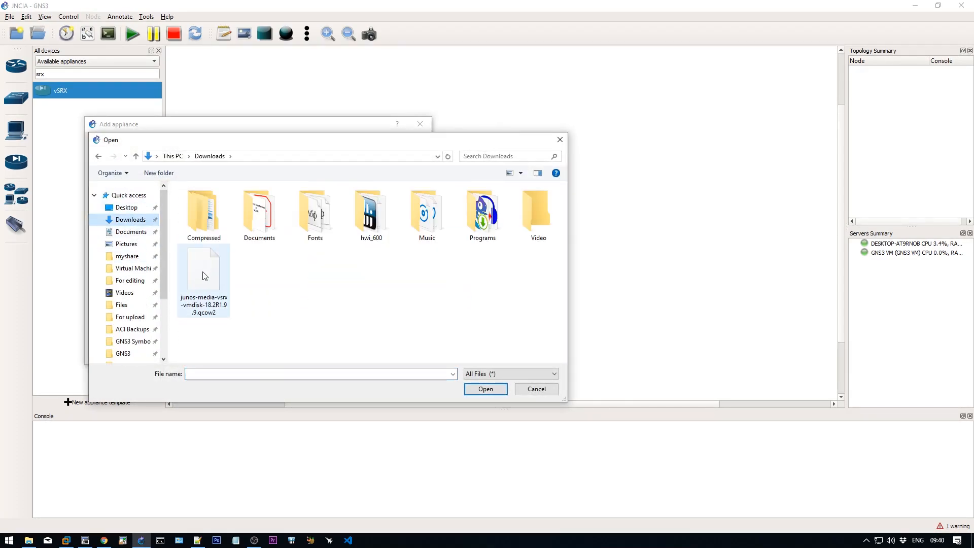
double_click(205, 275)
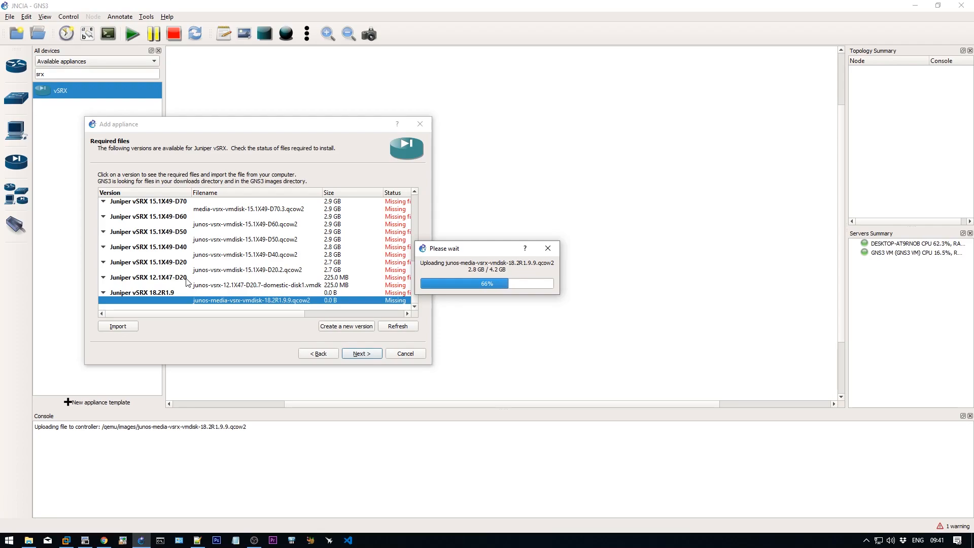
Step: Switch to Chrome and examine the KVM Appliance entries among Juniper's vSRX EVAL downloads for versions 18.1 and 18.2
left_click(104, 541)
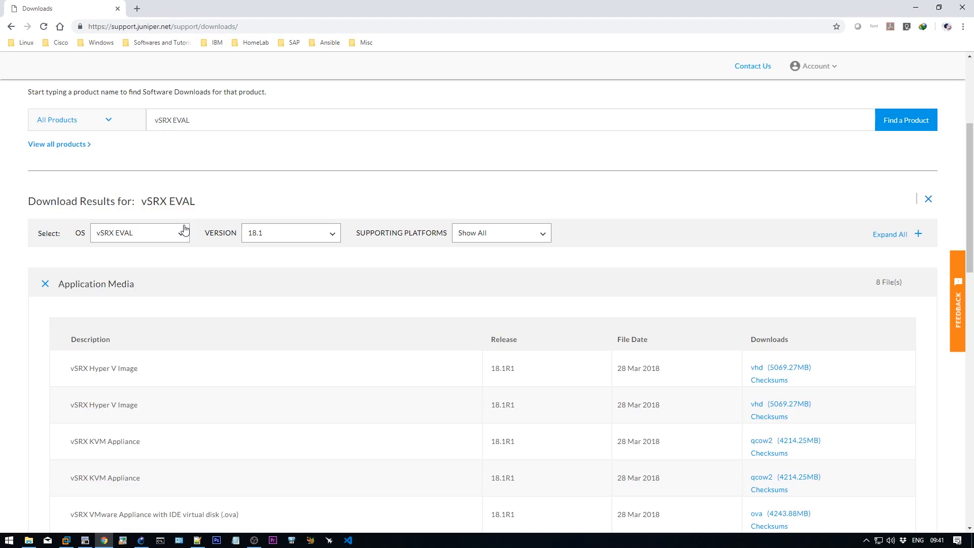
scroll(183, 233, "down", 2)
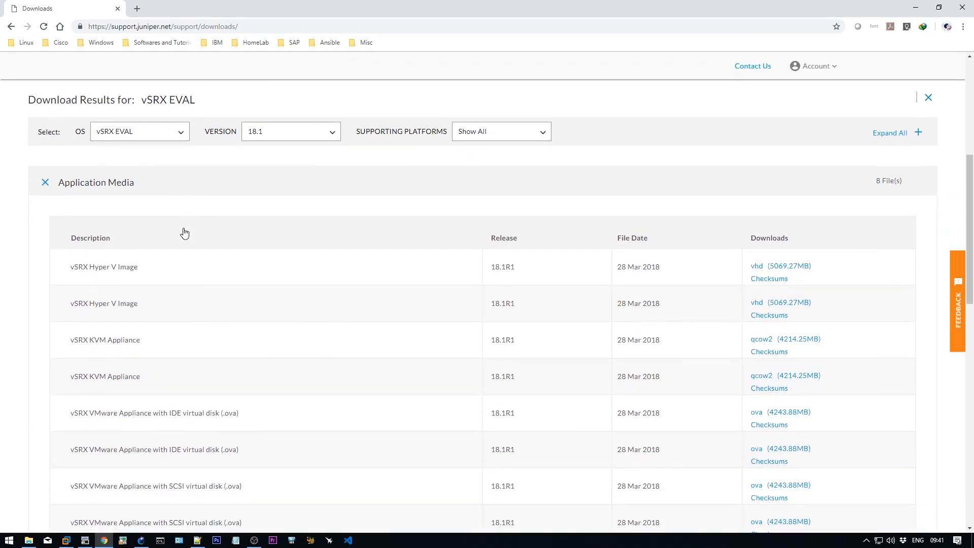
scroll(183, 233, "down", 2)
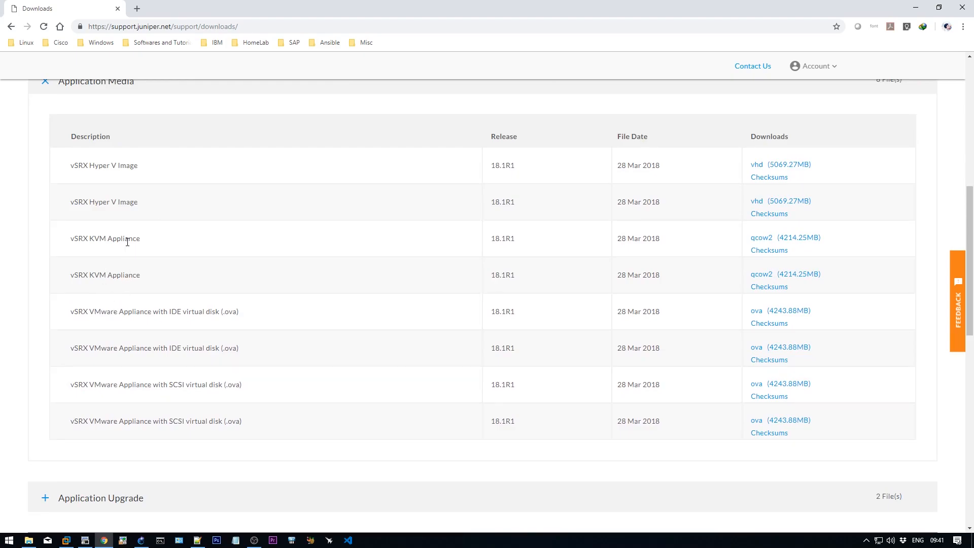
left_click_drag(138, 240, 52, 238)
scroll(122, 228, "up", 5)
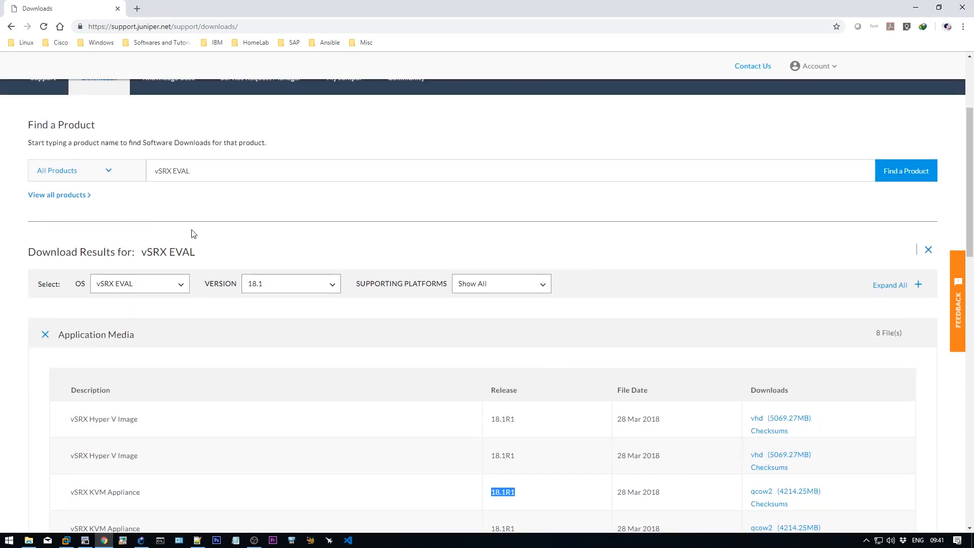
left_click(271, 289)
left_click(267, 307)
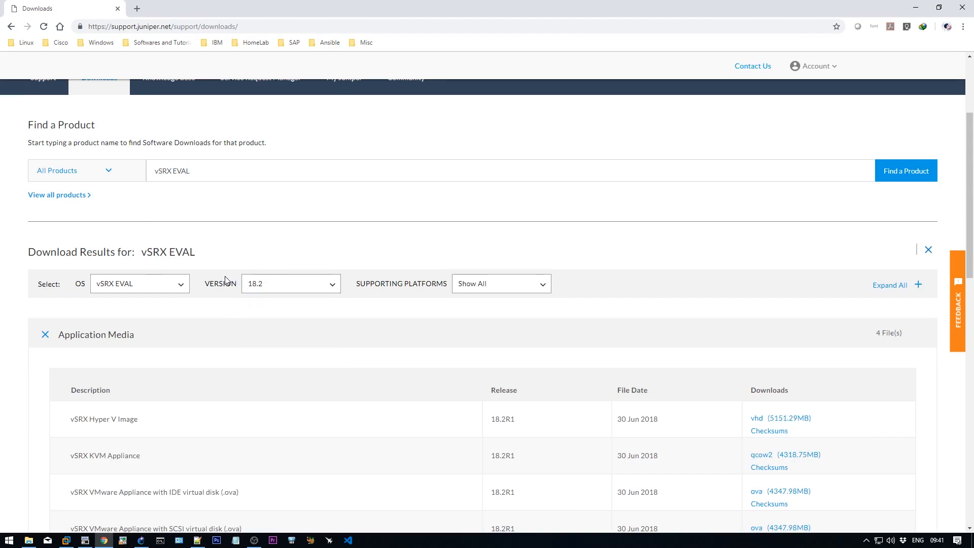
scroll(224, 279, "down", 4)
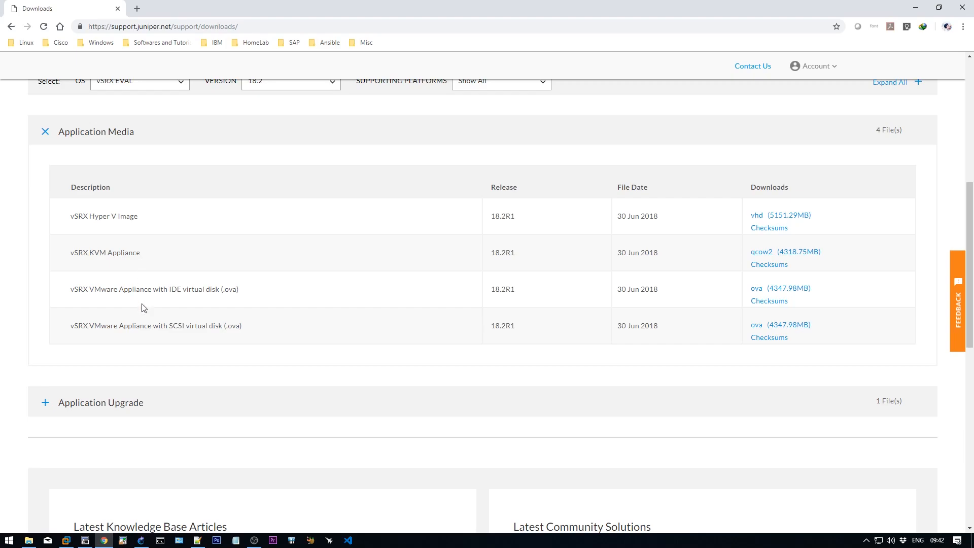
Step: Return to GNS3, select Juniper vSRX 18.2R1.9 in the required files and agree to install that version
key("alt+Tab")
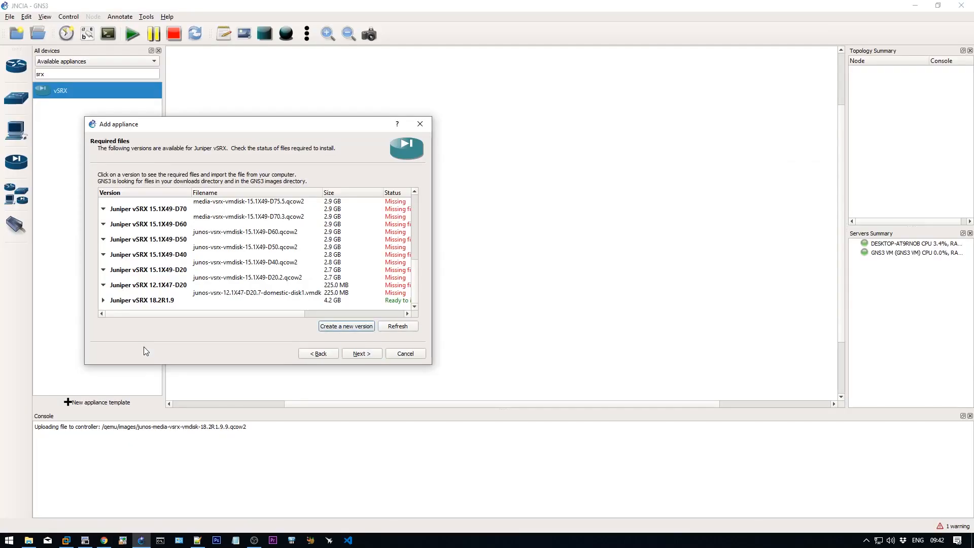
left_click(139, 301)
left_click(356, 356)
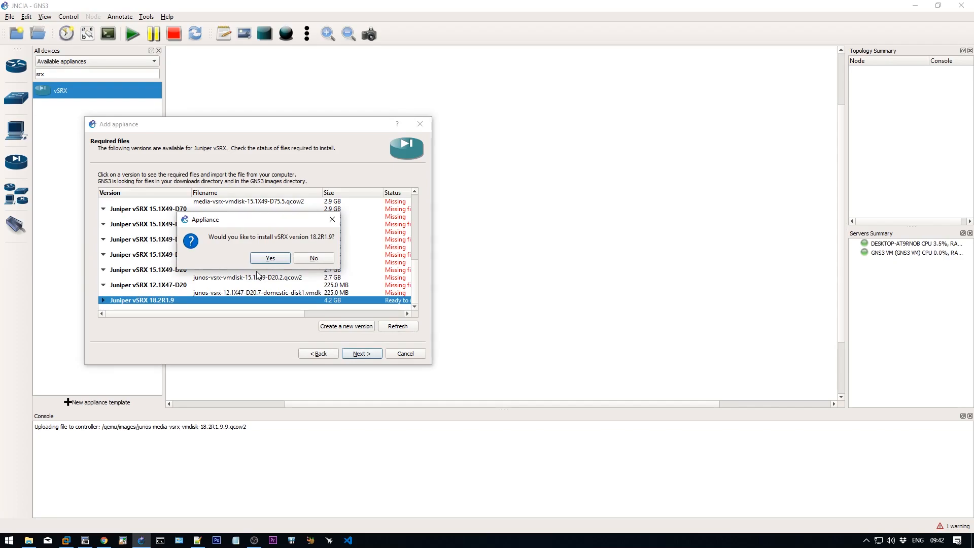
left_click(269, 258)
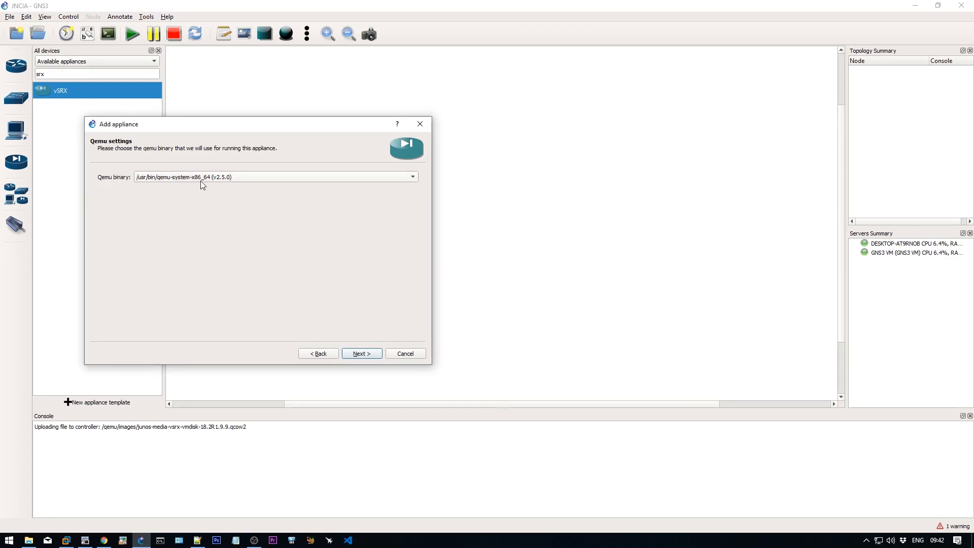
Step: Accept the /usr/bin/qemu-system-x86_64 (v2.5.0) binary and the summary settings, and finish adding the appliance
left_click(358, 355)
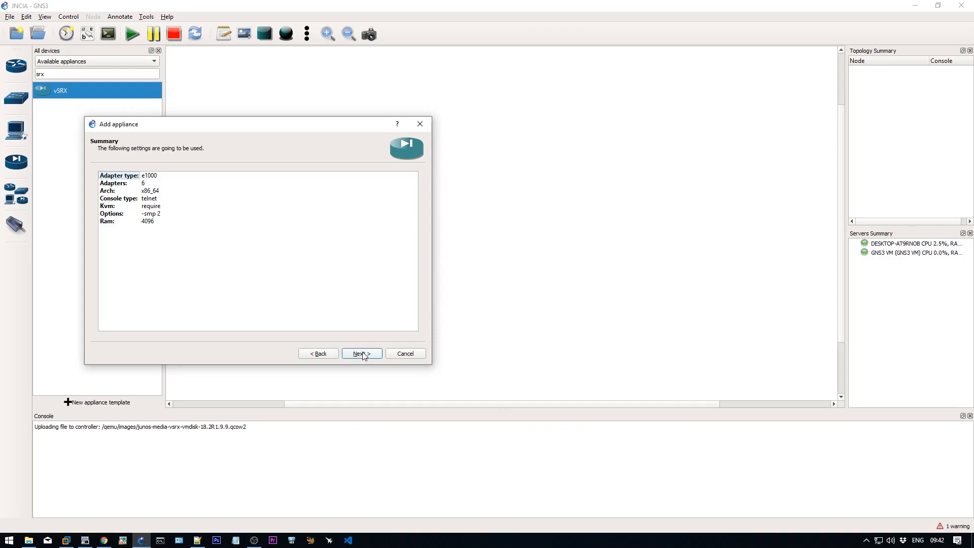
left_click(364, 354)
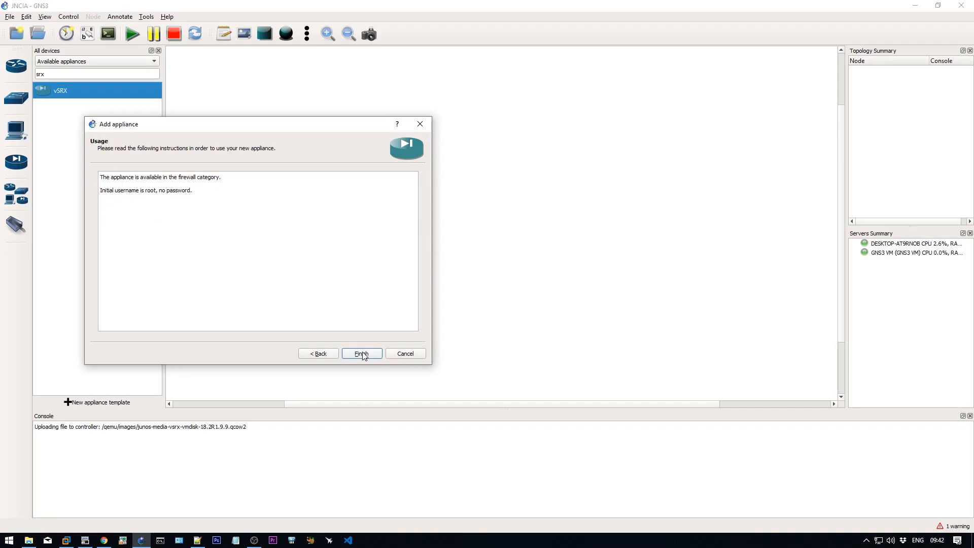
left_click(362, 354)
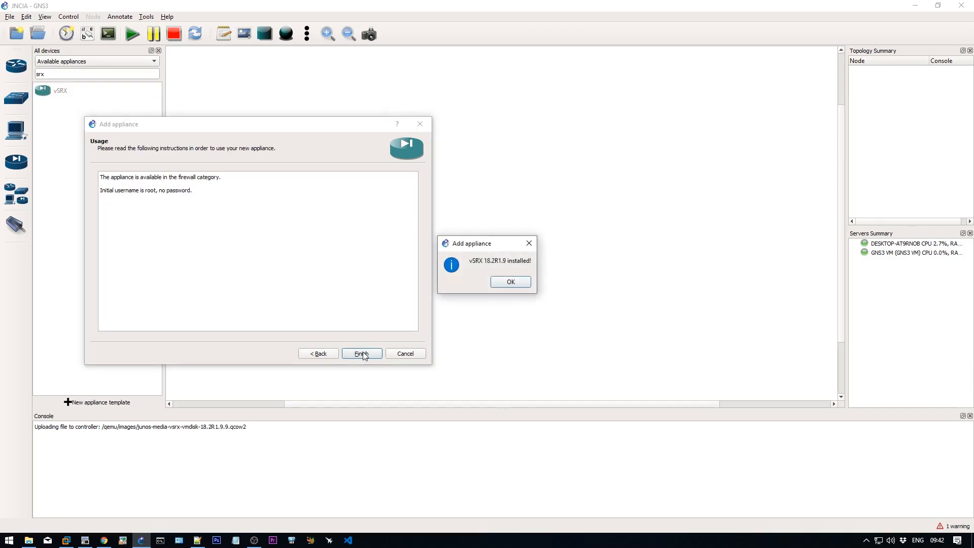
left_click(513, 282)
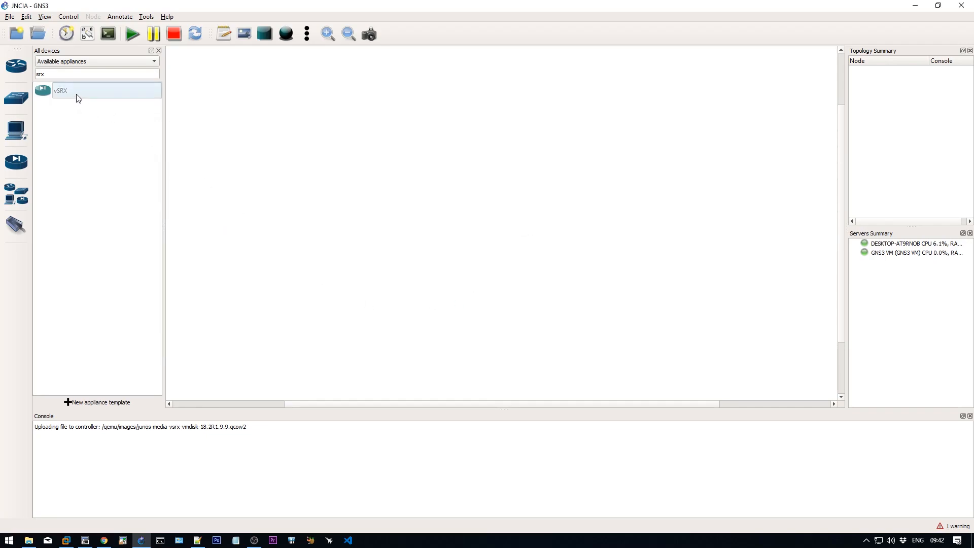
Step: Show the installed appliances and place a vSRX 18.2R1.9 node on the empty workspace
left_click(73, 63)
left_click(65, 51)
left_click_drag(72, 91, 424, 177)
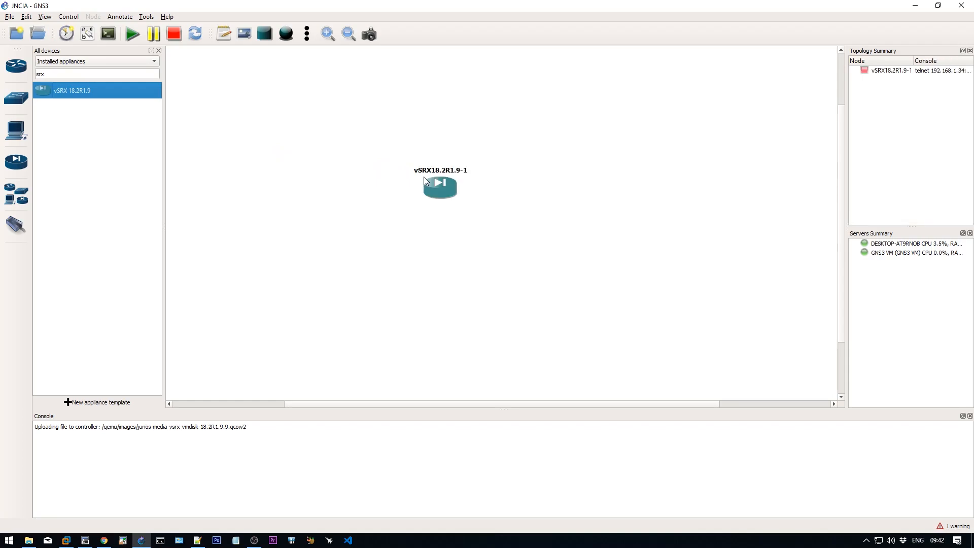
Step: Start the vSRX node on the workspace and open its console
right_click(442, 195)
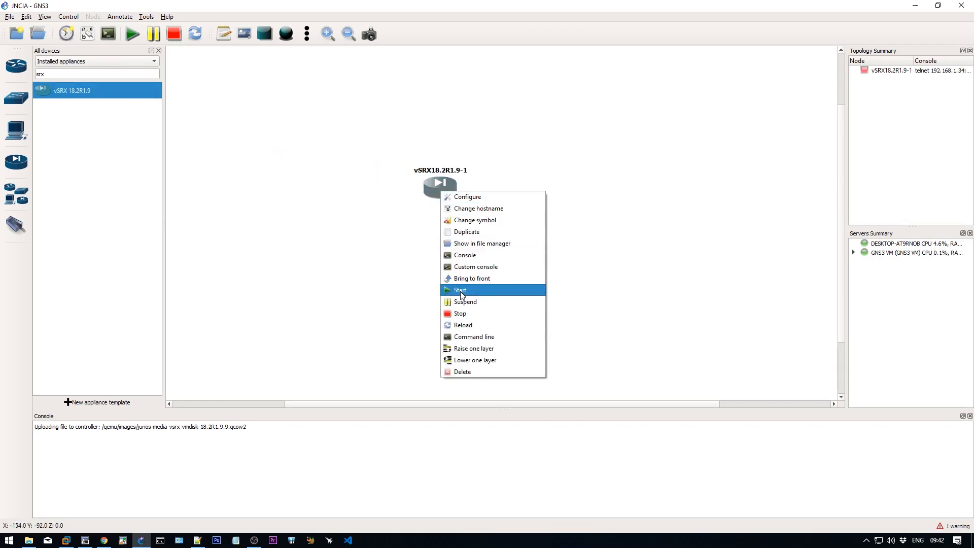
left_click(462, 290)
double_click(443, 193)
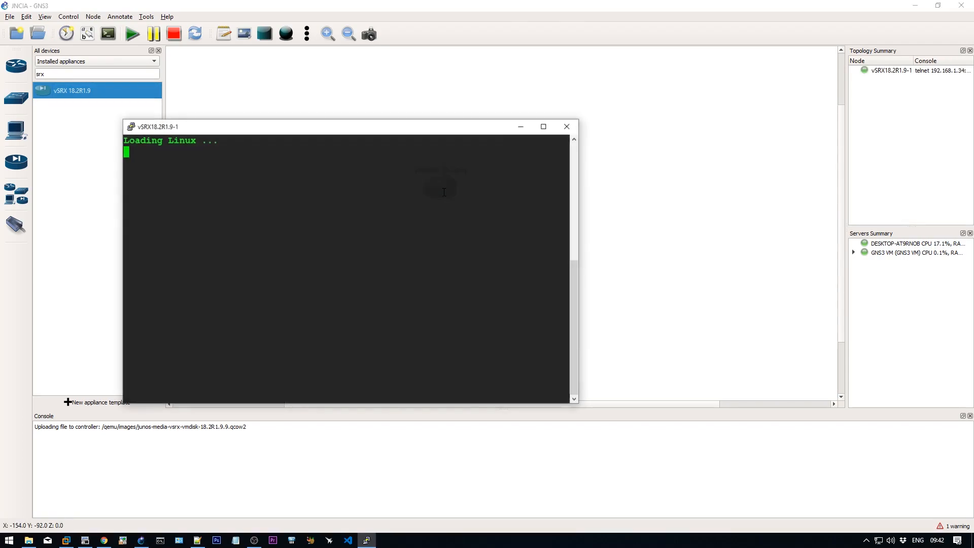